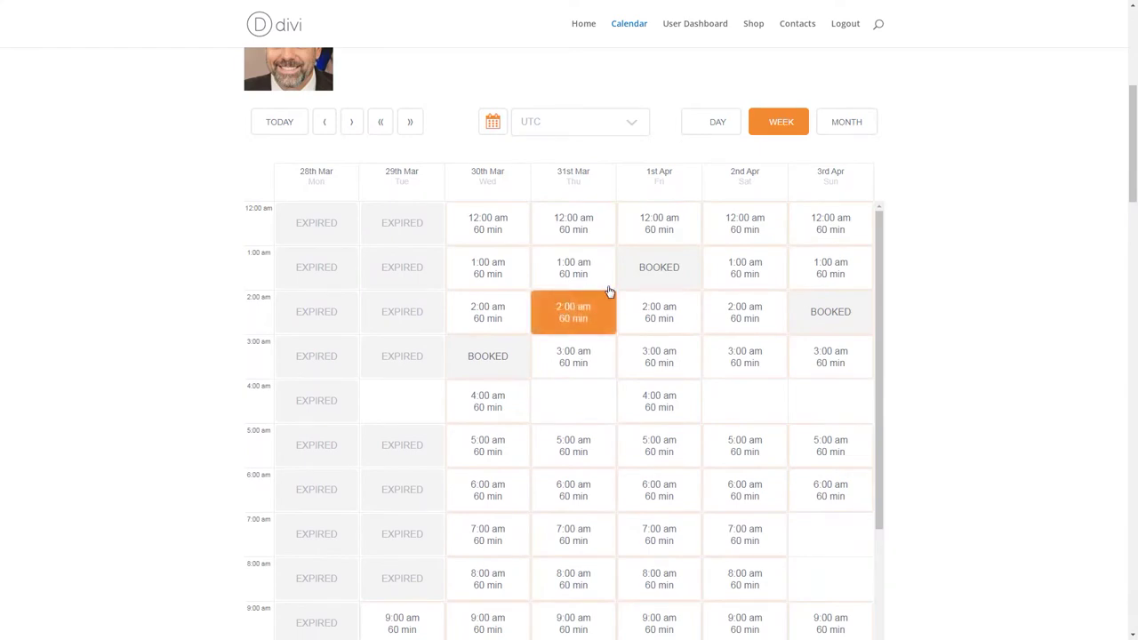
Step: Book the 2nd Apr 1:00 am slot with the note 'I have a headache'
left_click(779, 273)
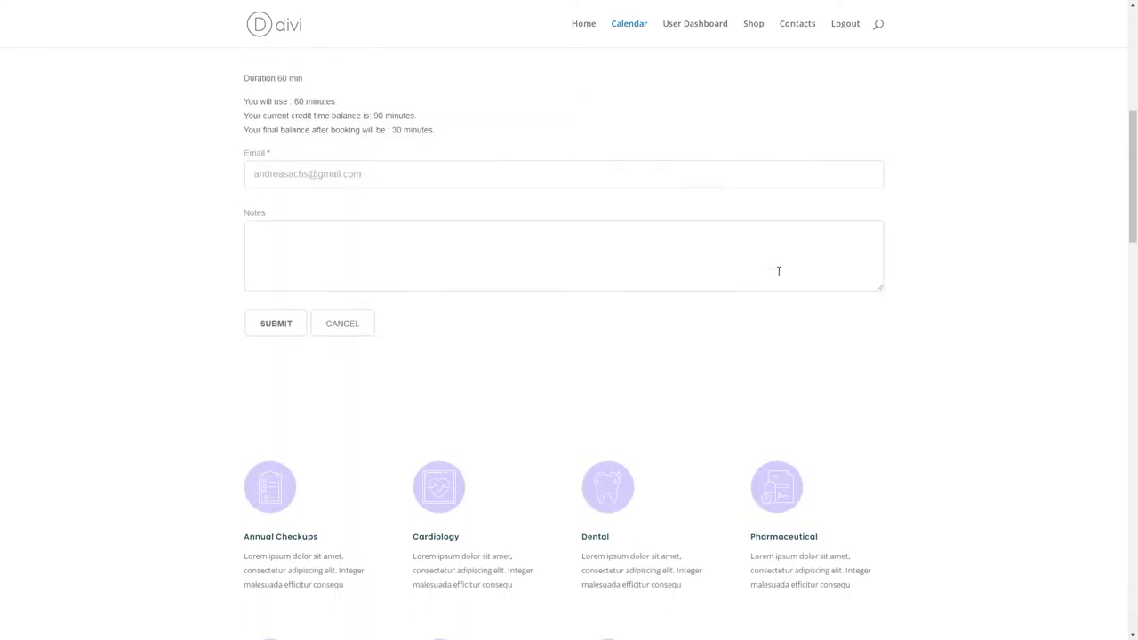
left_click(555, 270)
type("I")
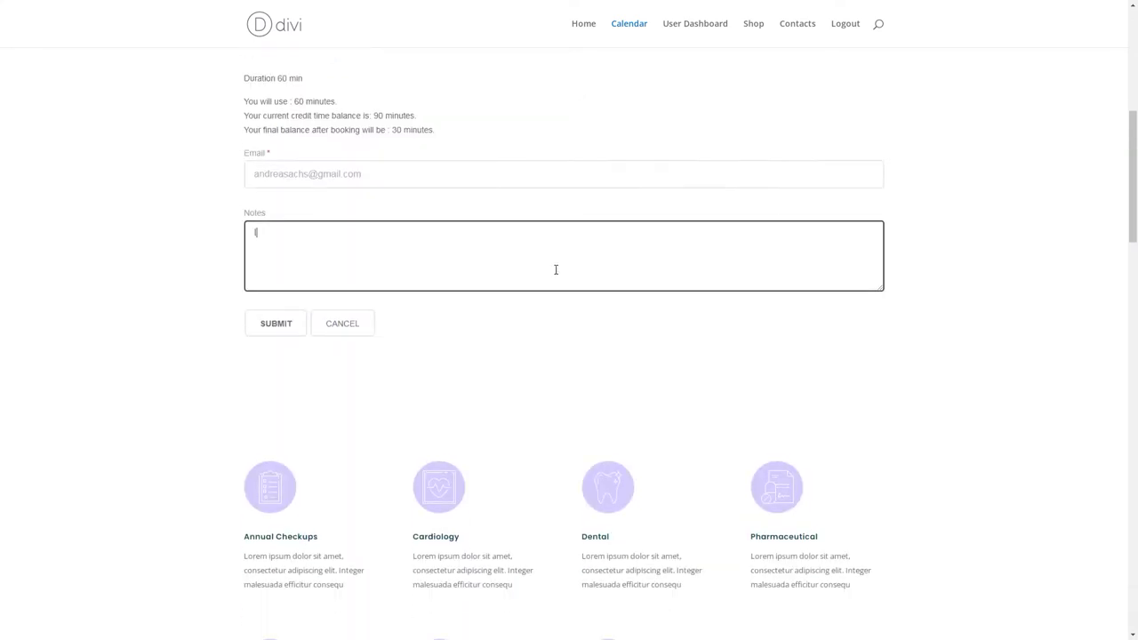
type(" have a headache")
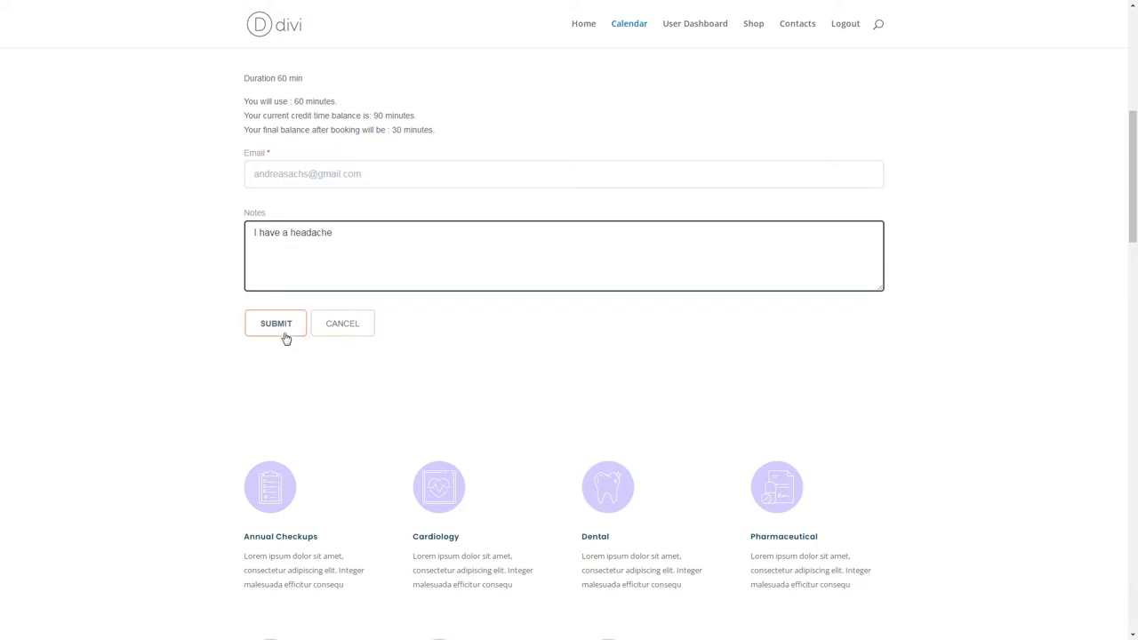
left_click(283, 335)
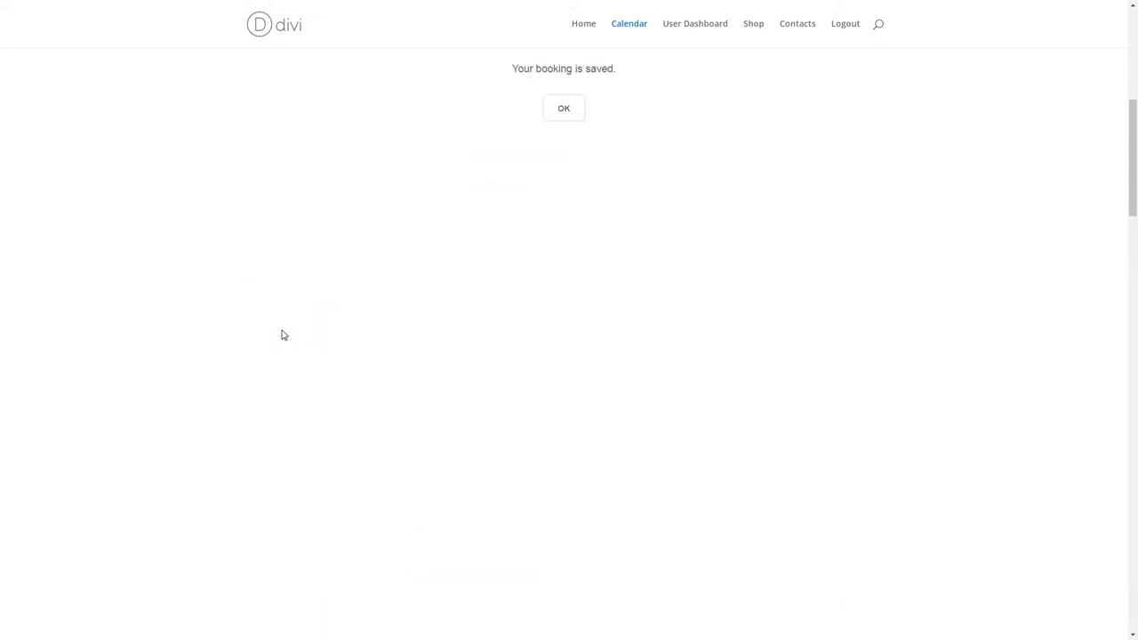
left_click(565, 122)
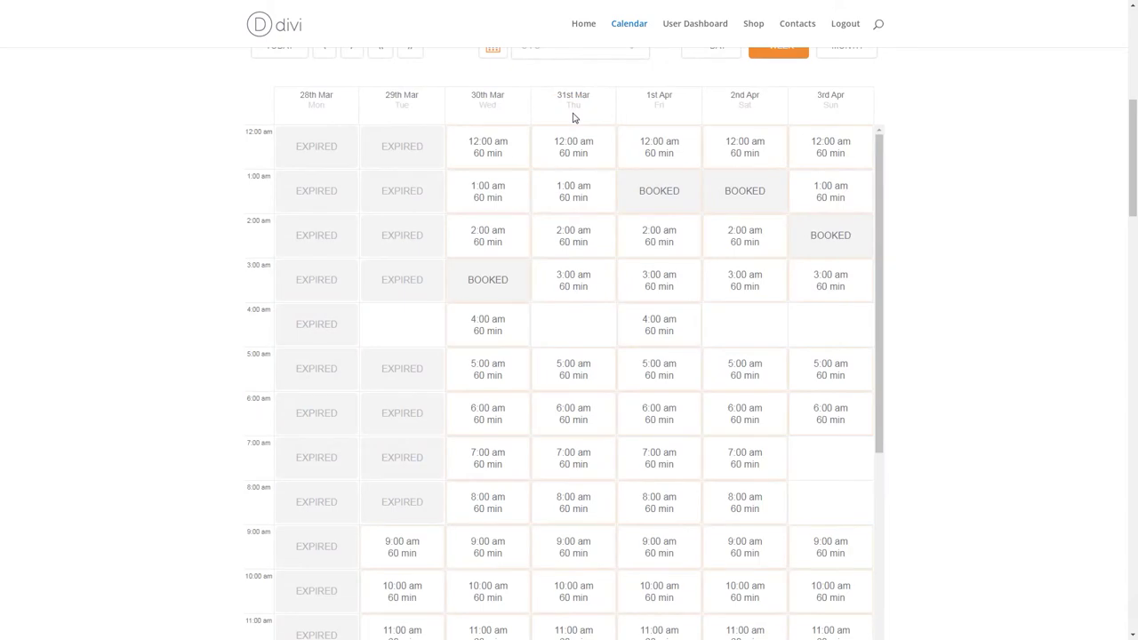
Step: Try a 2:00 am booking, cancel it after the low-credit refusal, and open the subscriber's profile
left_click(582, 238)
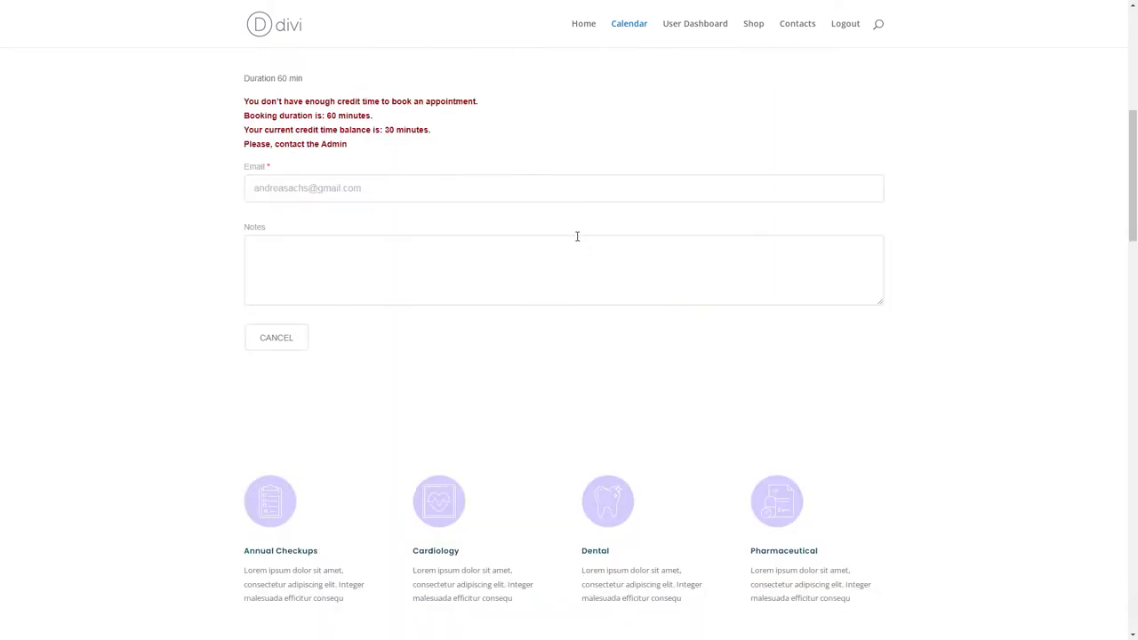
left_click(301, 340)
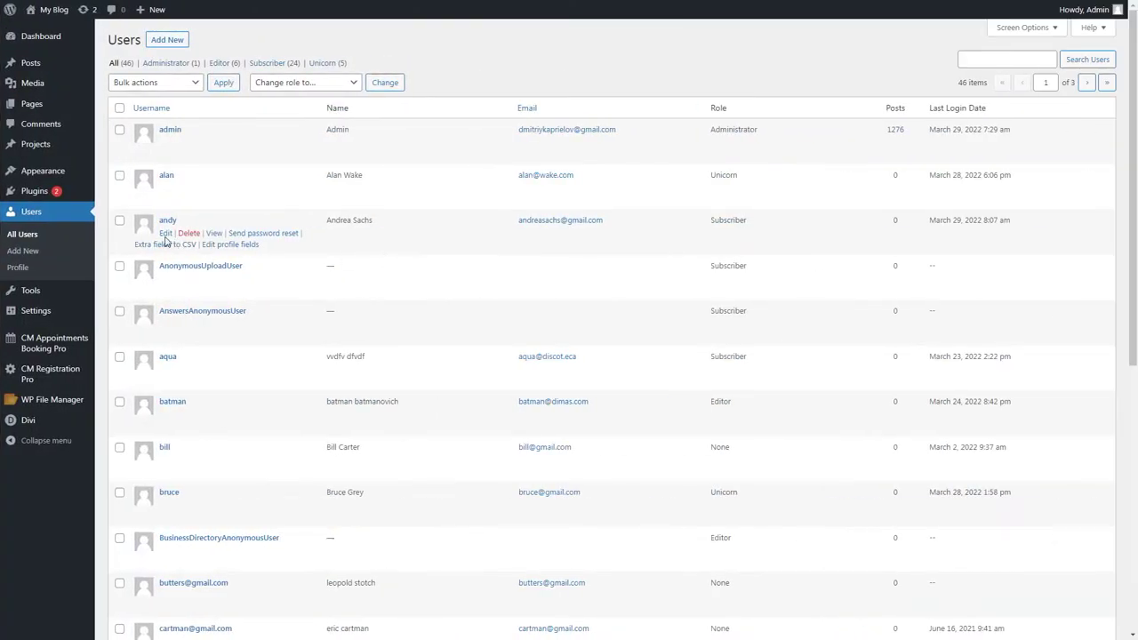
left_click(166, 234)
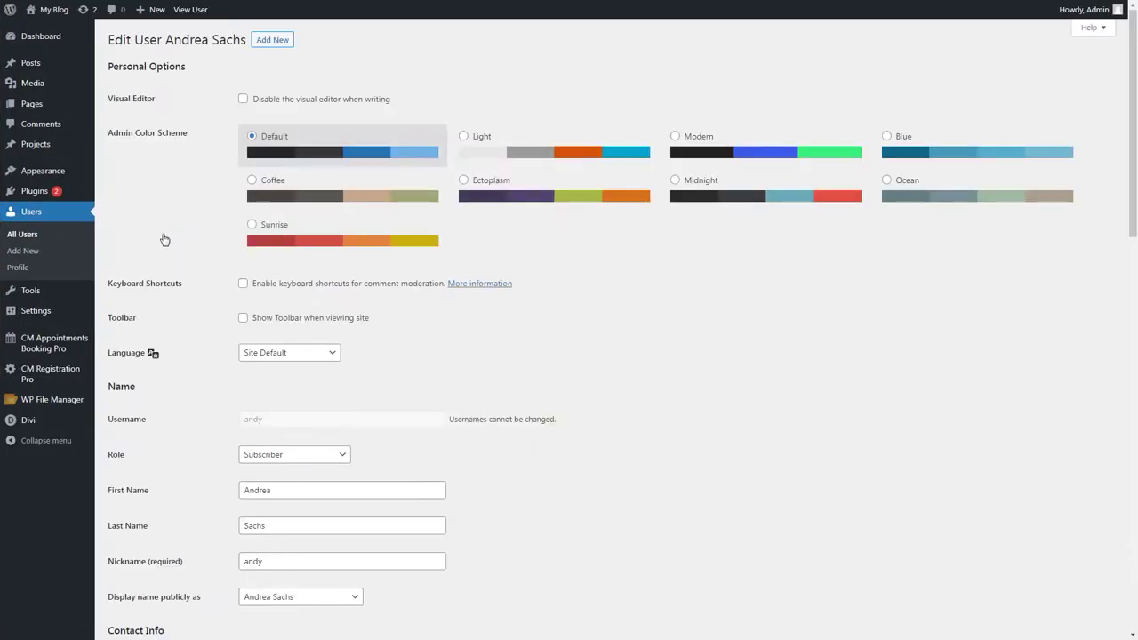
Step: Add 60 minutes to the subscriber's time credit and update the user
scroll(164, 240, "down", 4)
scroll(163, 240, "down", 9)
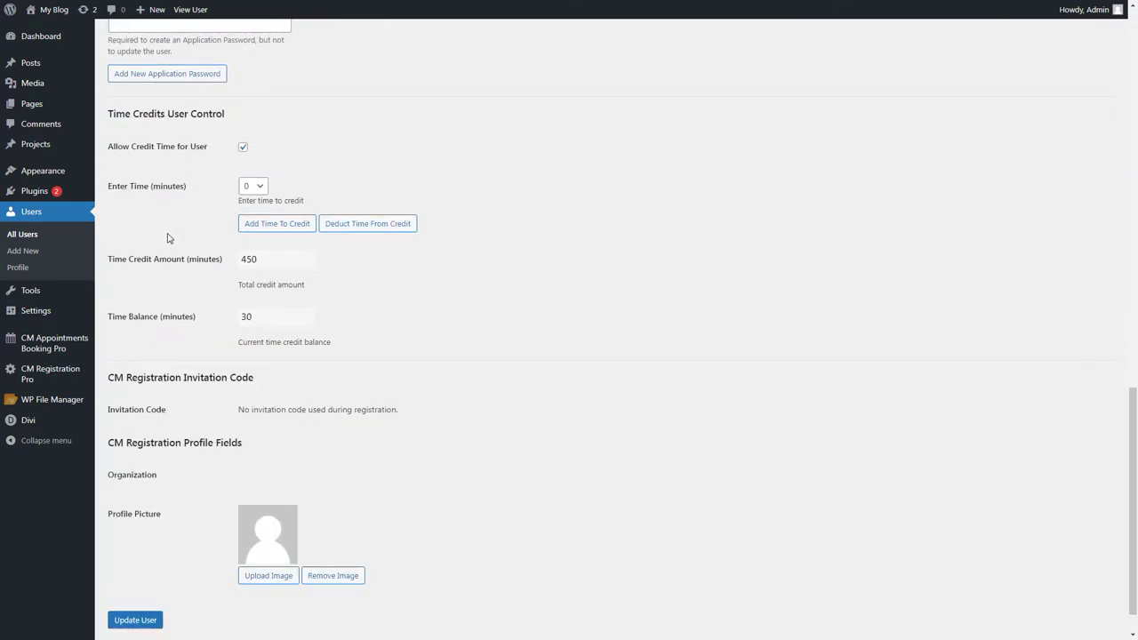
left_click(256, 188)
left_click(257, 246)
left_click(287, 229)
scroll(305, 341, "down", 1)
left_click(136, 580)
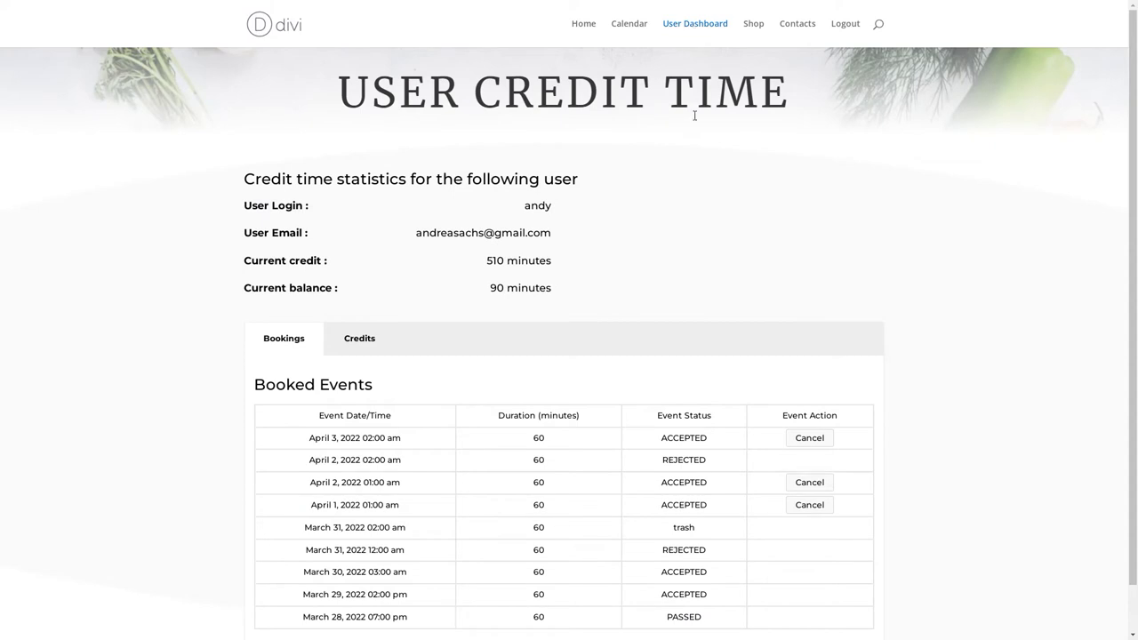
scroll(696, 164, "down", 1)
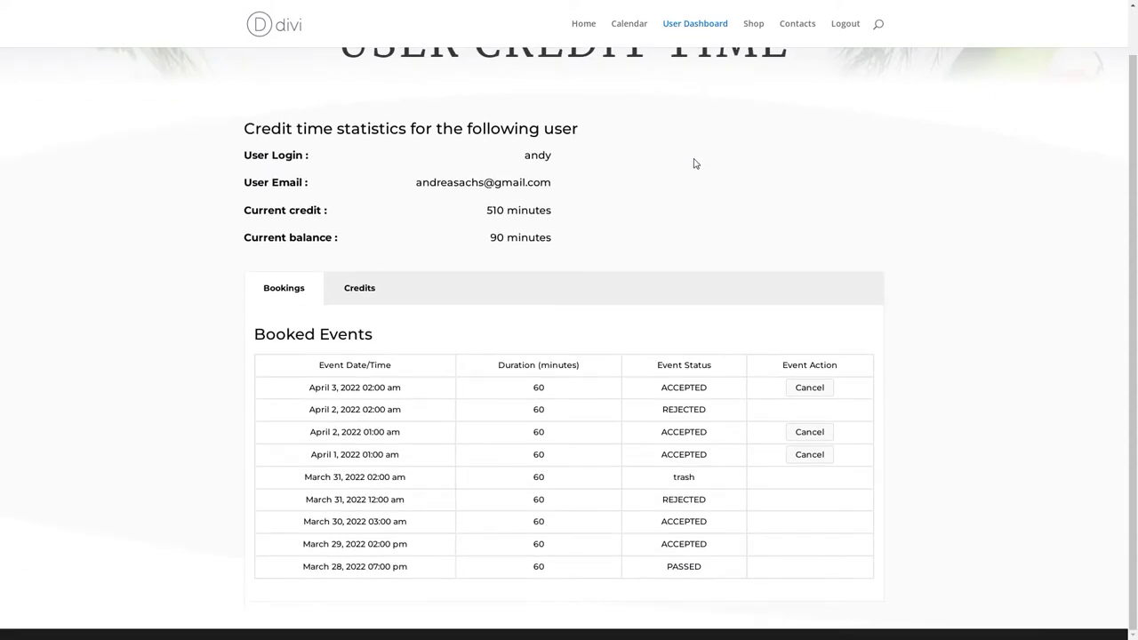
Step: View the Credits log, then cancel the April 3, 2:00 am booking from the Bookings tab
left_click(367, 295)
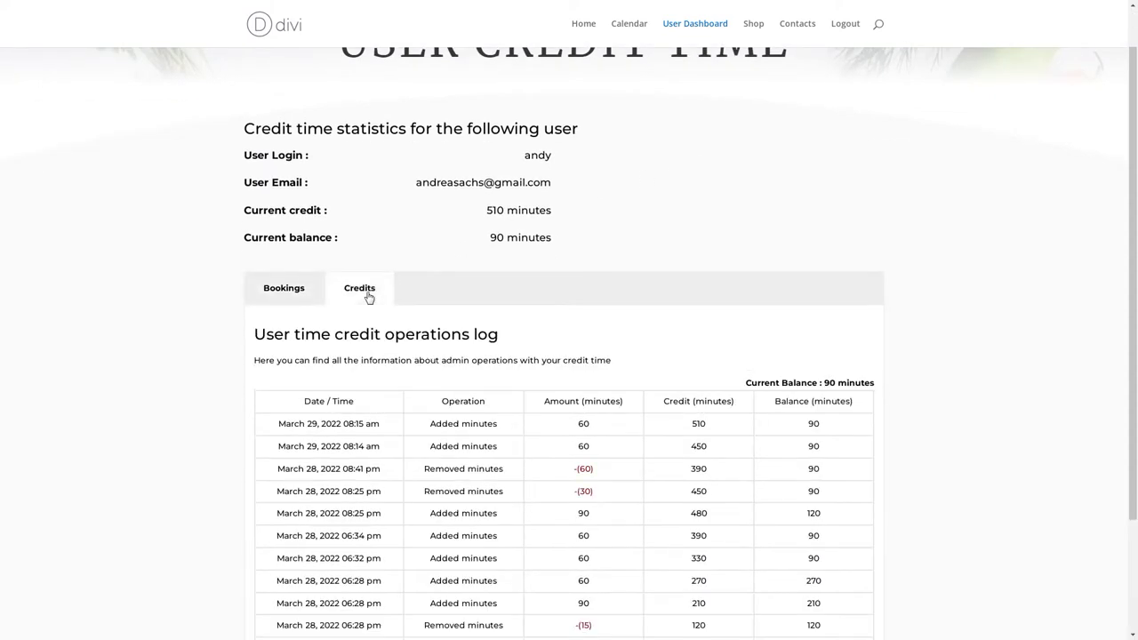
scroll(368, 298, "down", 3)
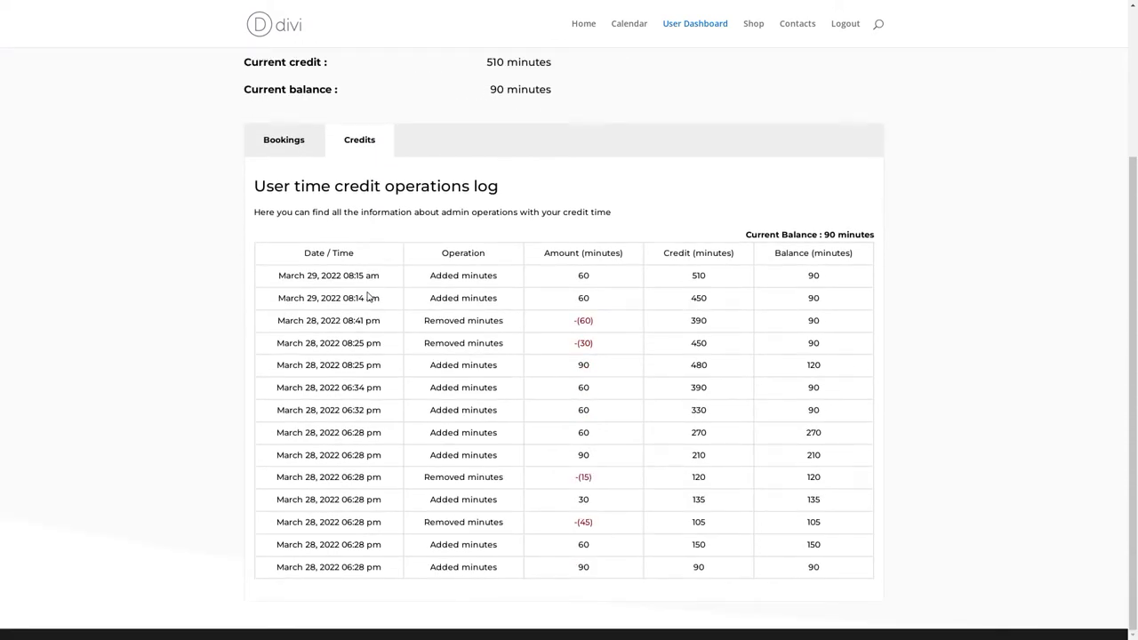
left_click(303, 148)
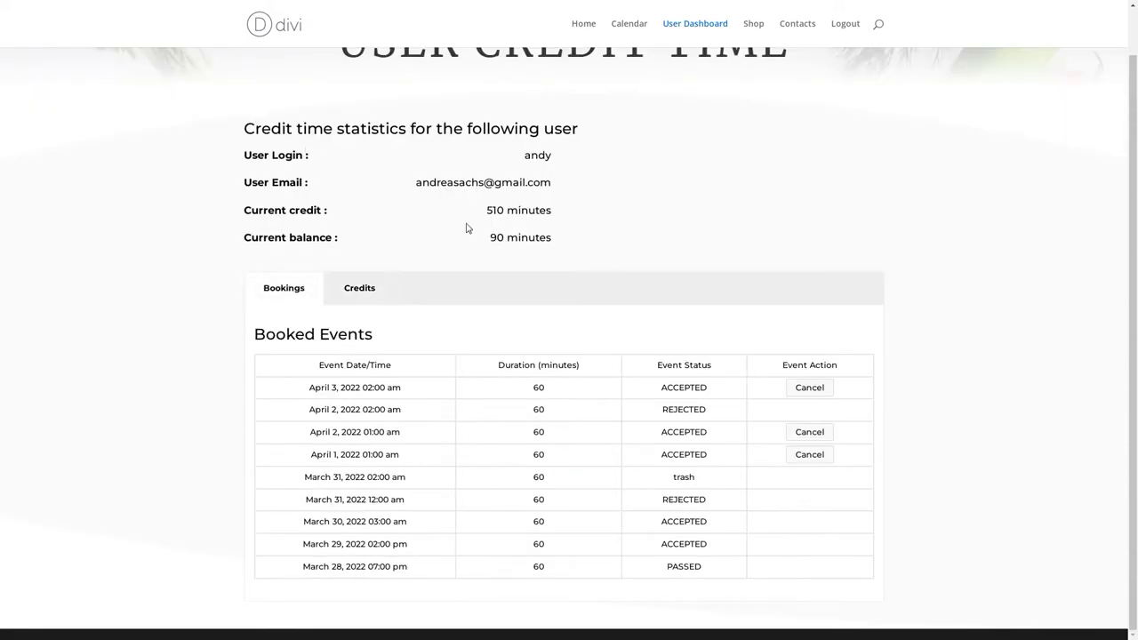
left_click(791, 388)
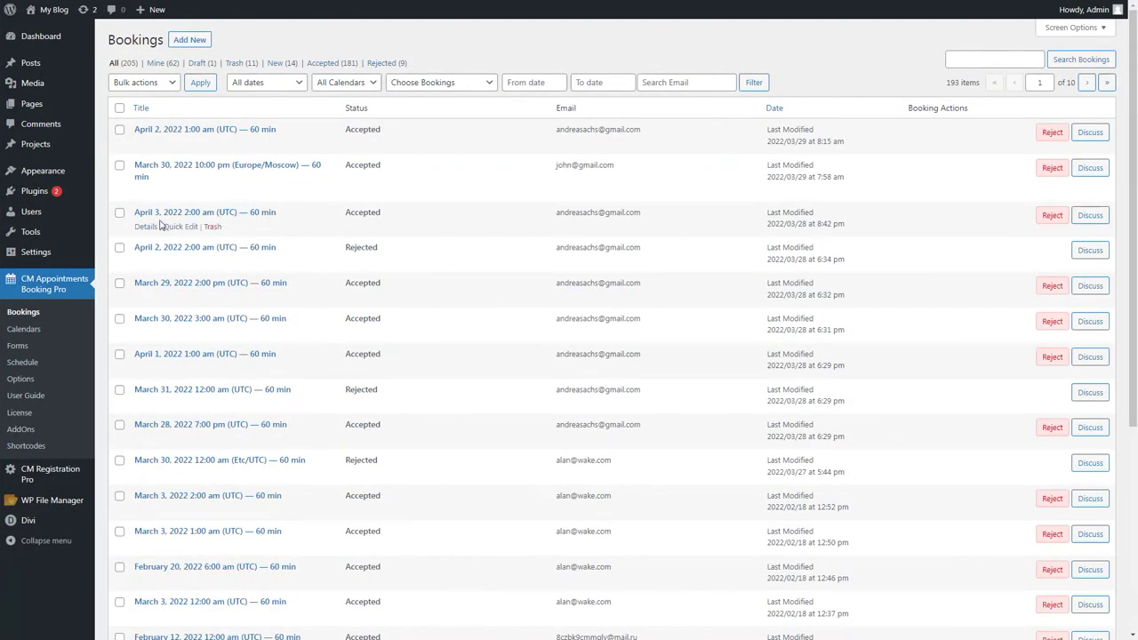
Step: Set the April 3, 2:00 am booking's status to Rejected and save it
left_click(147, 227)
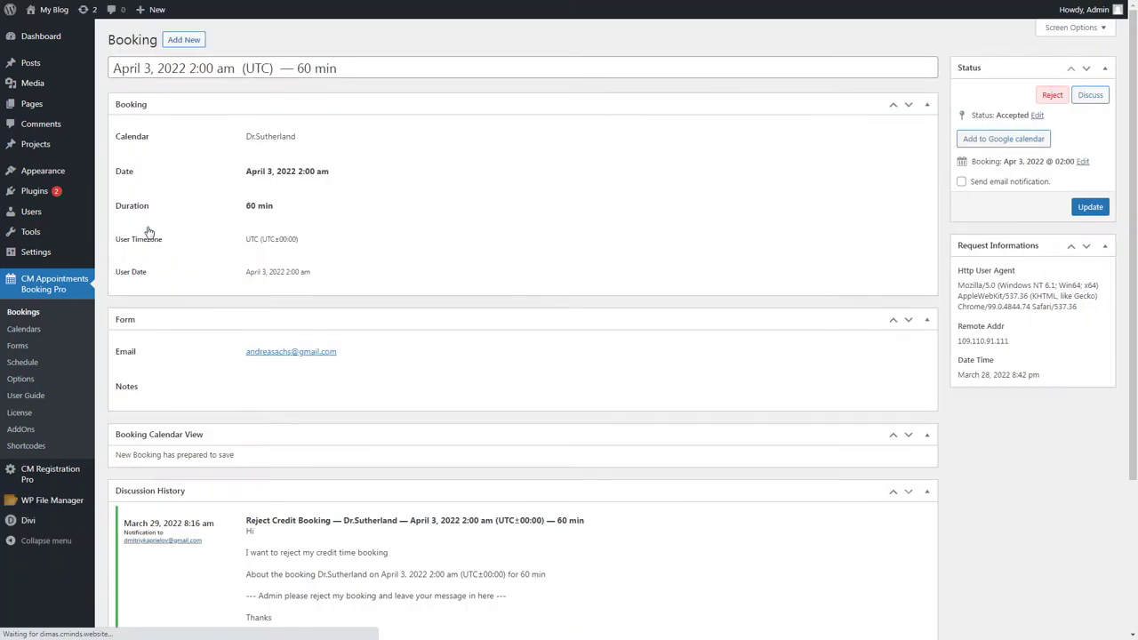
scroll(148, 232, "down", 3)
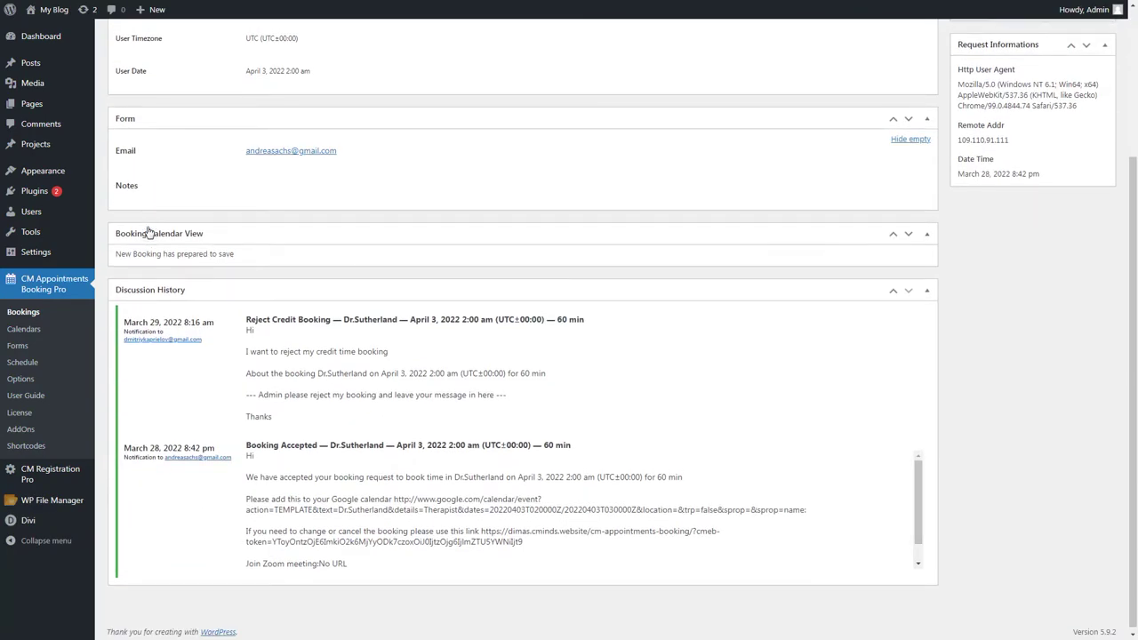
scroll(149, 232, "up", 3)
left_click(1058, 95)
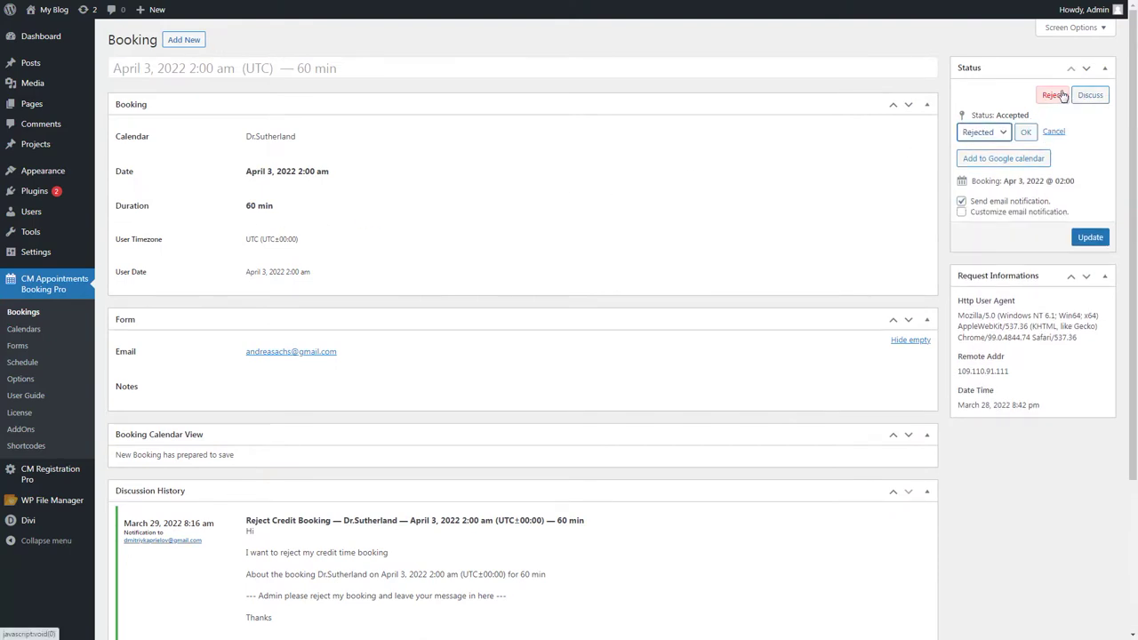
left_click(1084, 237)
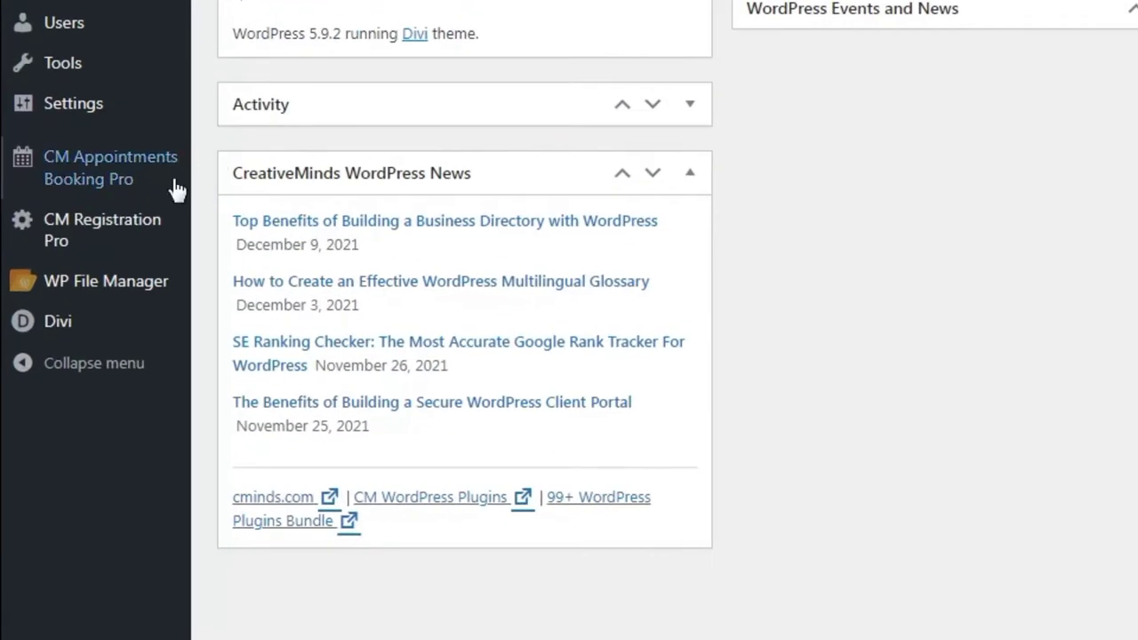
Step: Change the booking rejection deadline in plugin Options to 24 hours and save
mouse_move(86, 335)
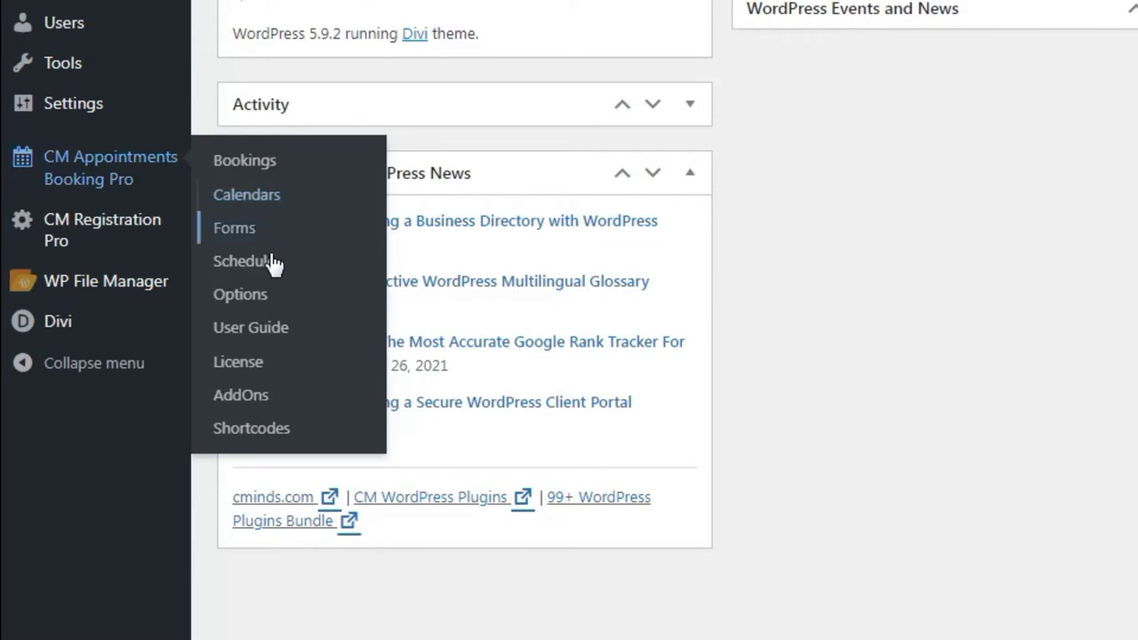
left_click(272, 294)
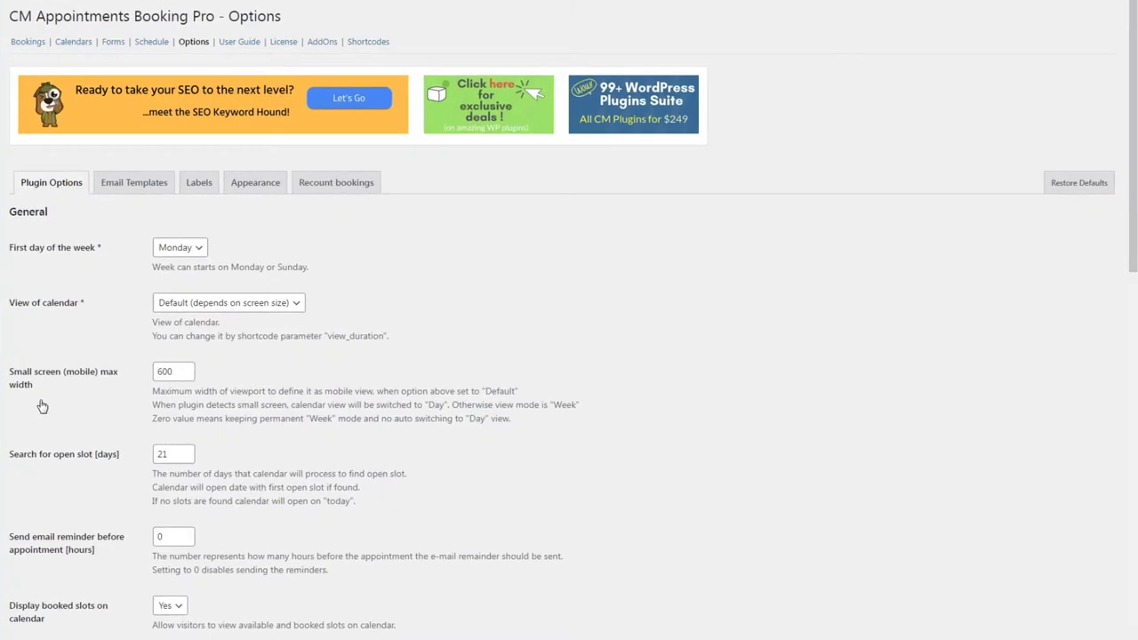
scroll(138, 395, "down", 4)
scroll(42, 408, "down", 7)
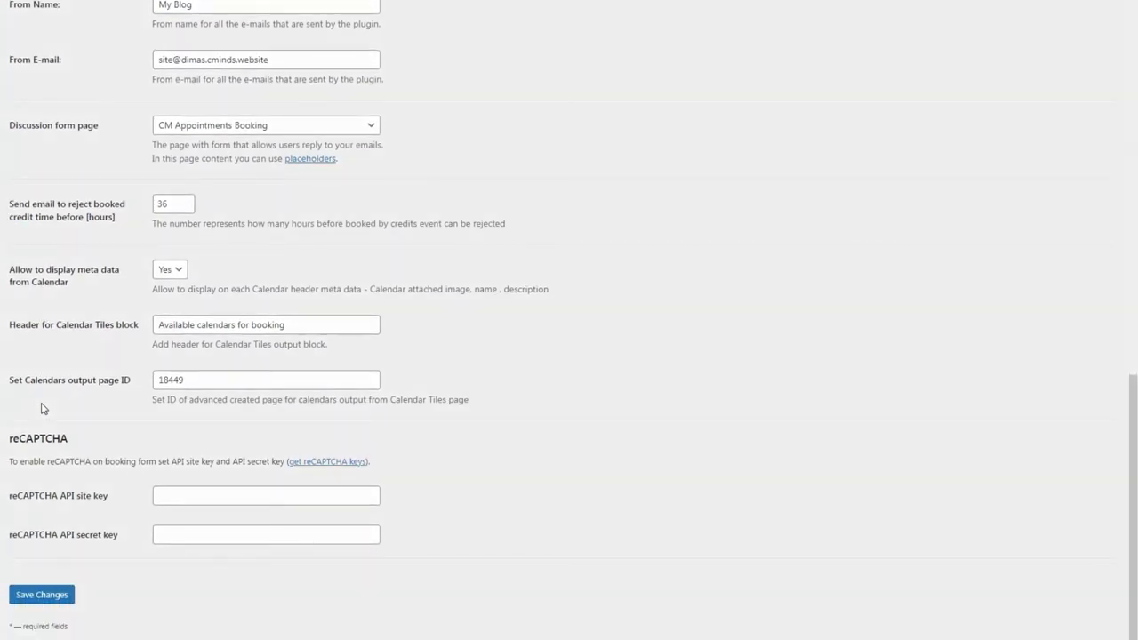
left_click_drag(188, 205, 147, 211)
type("24")
left_click(121, 234)
left_click(59, 598)
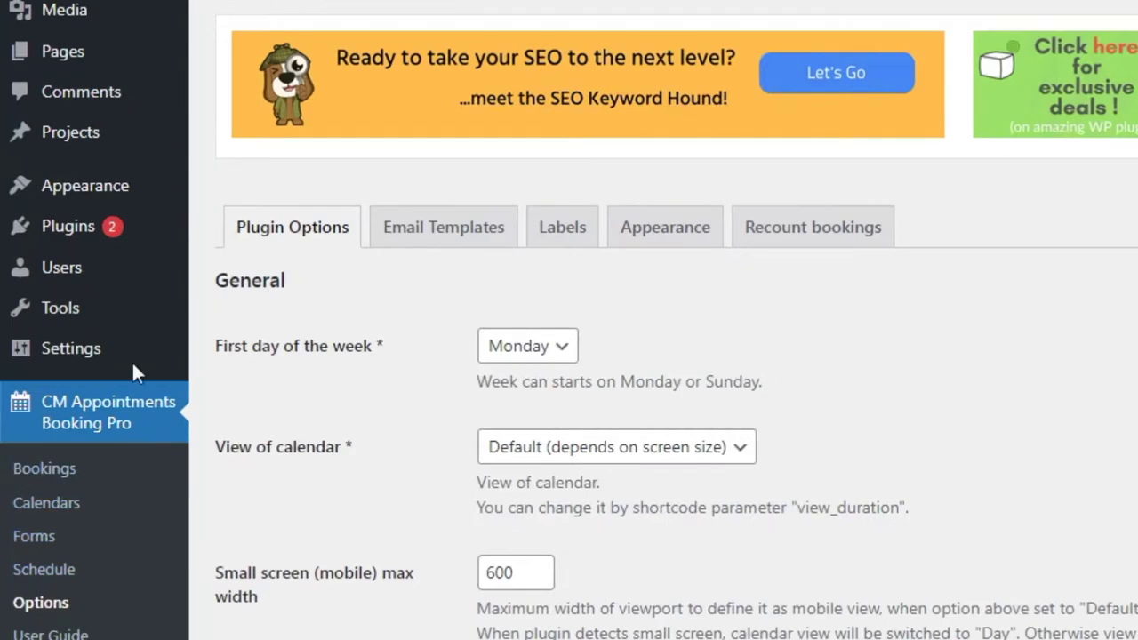
Step: Open the subscriber's profile from All Users and toggle credit time off and back on
mouse_move(53, 213)
left_click(229, 276)
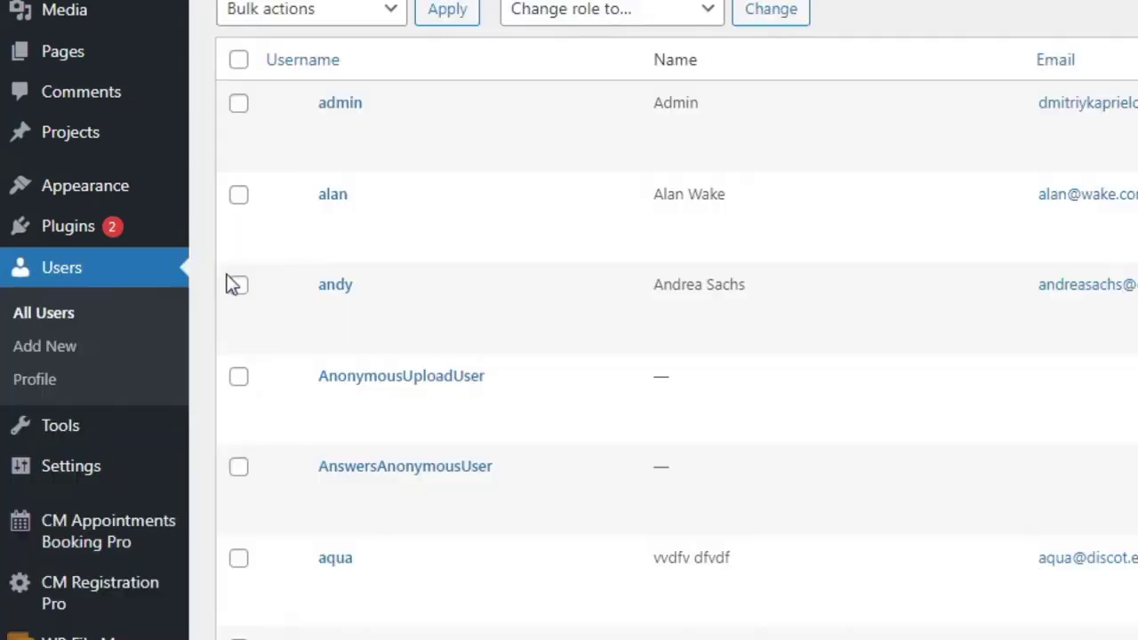
mouse_move(261, 282)
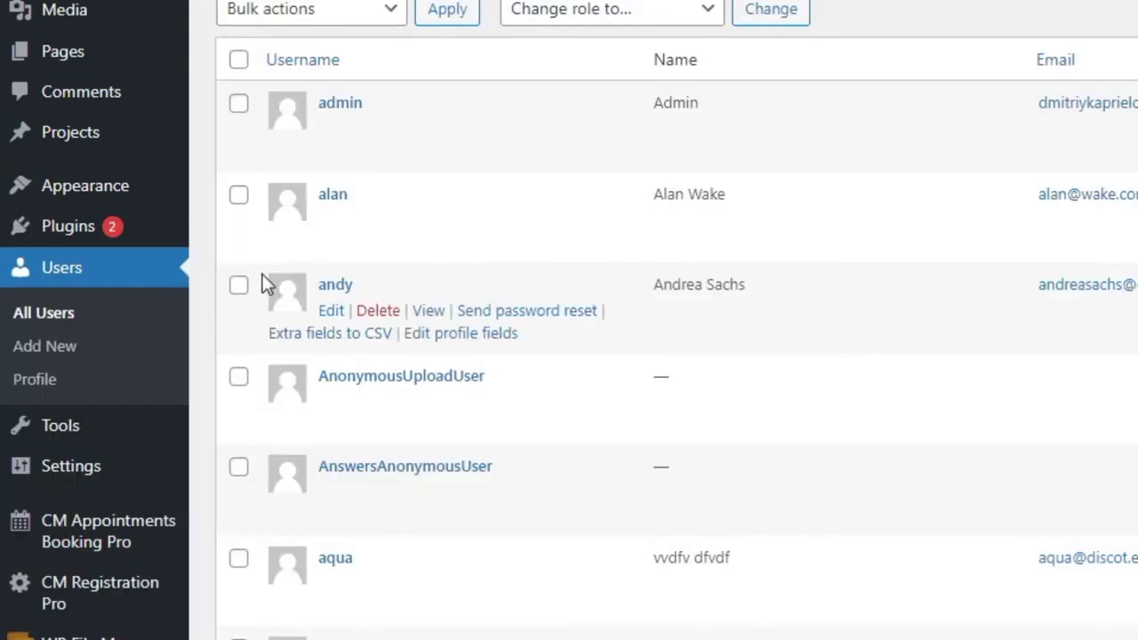
left_click(338, 313)
scroll(171, 239, "down", 10)
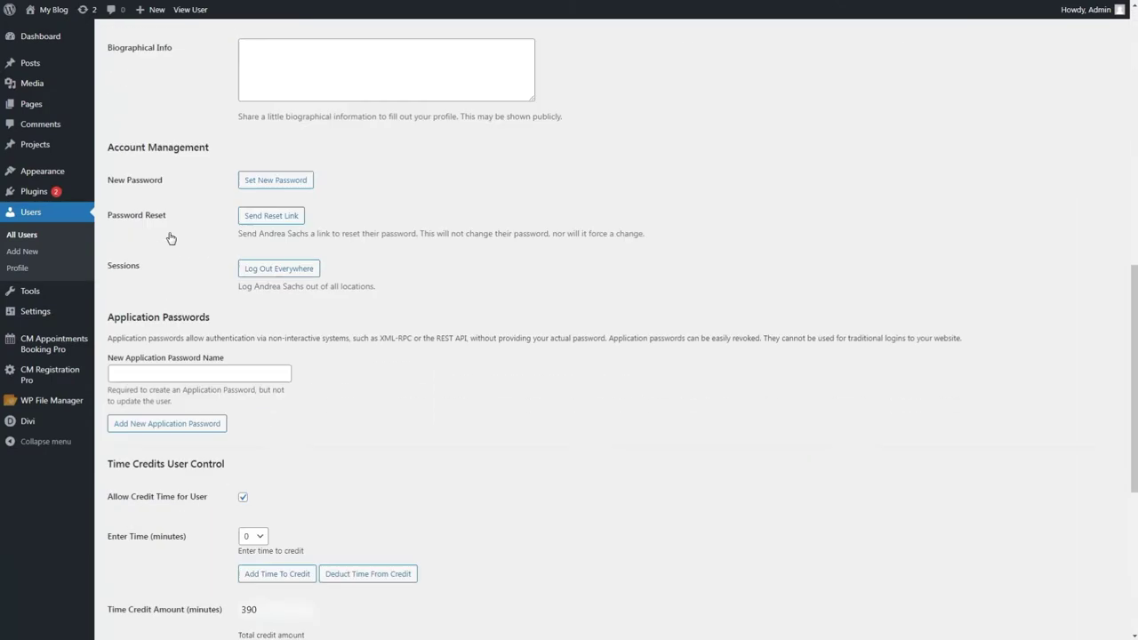
scroll(172, 238, "down", 3)
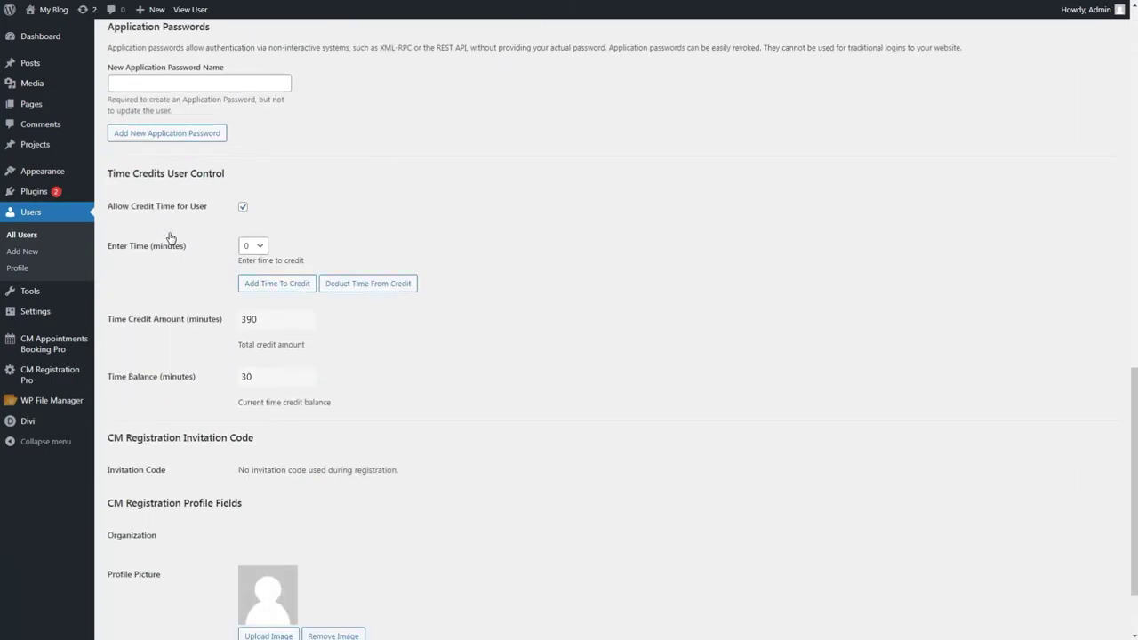
left_click(243, 208)
left_click(243, 297)
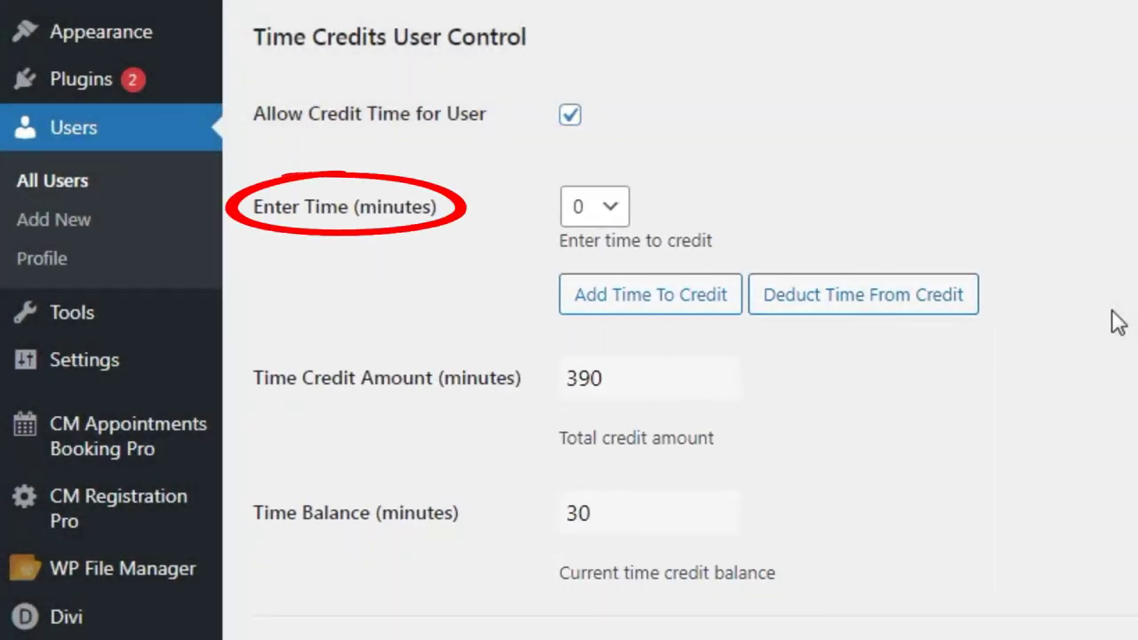
Step: Add 90 credit minutes, deduct 30, and update the user profile
left_click(611, 212)
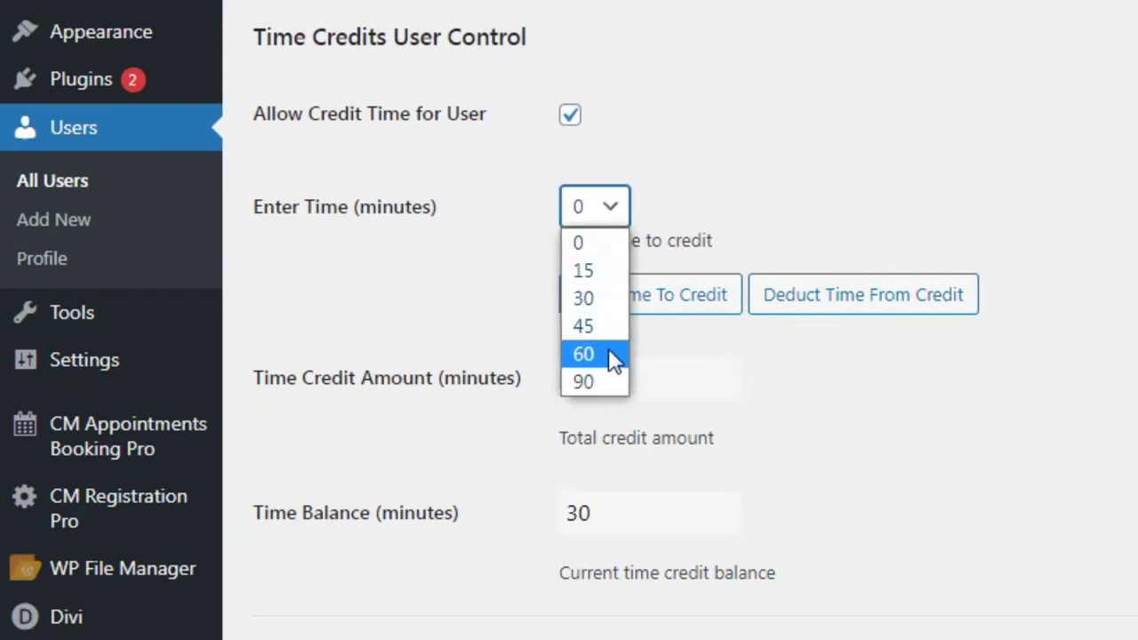
left_click(612, 382)
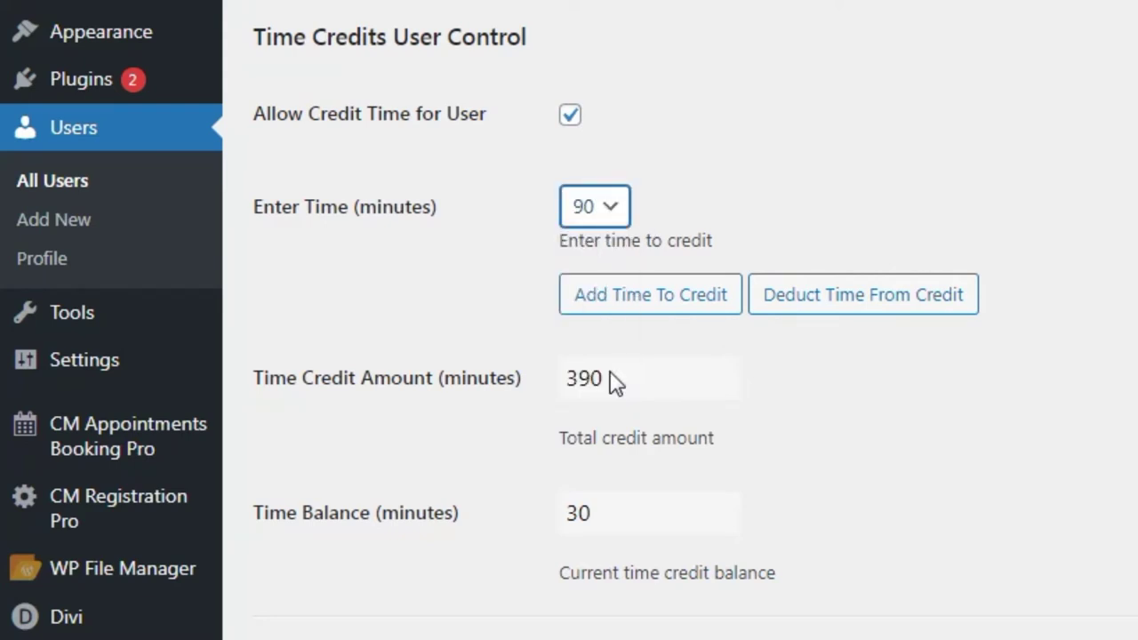
left_click(669, 300)
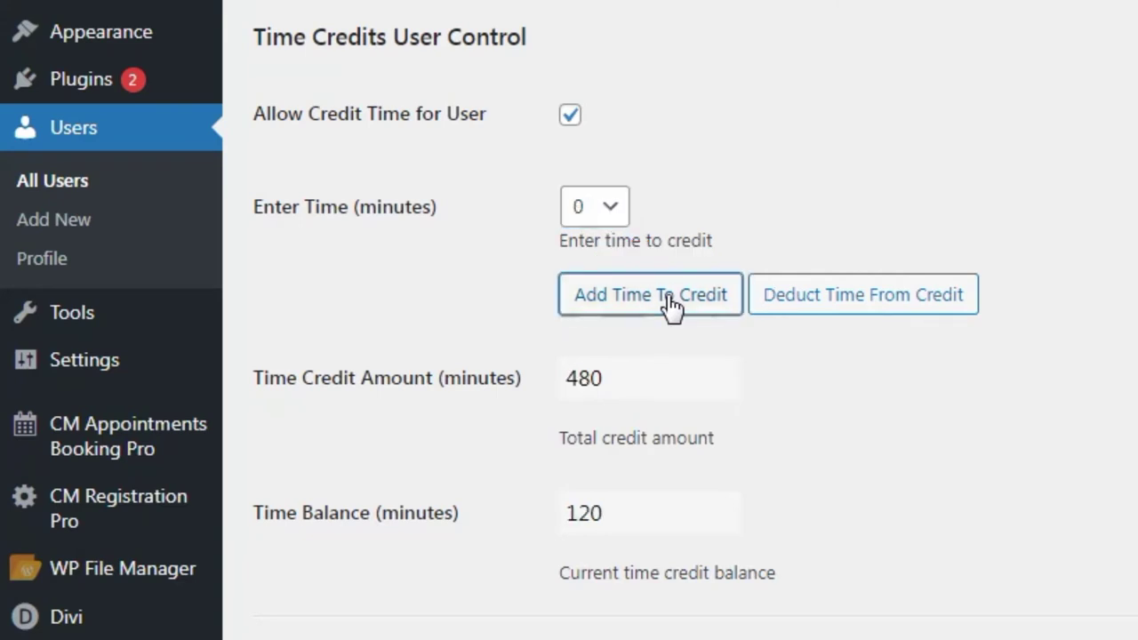
left_click(610, 213)
left_click(610, 299)
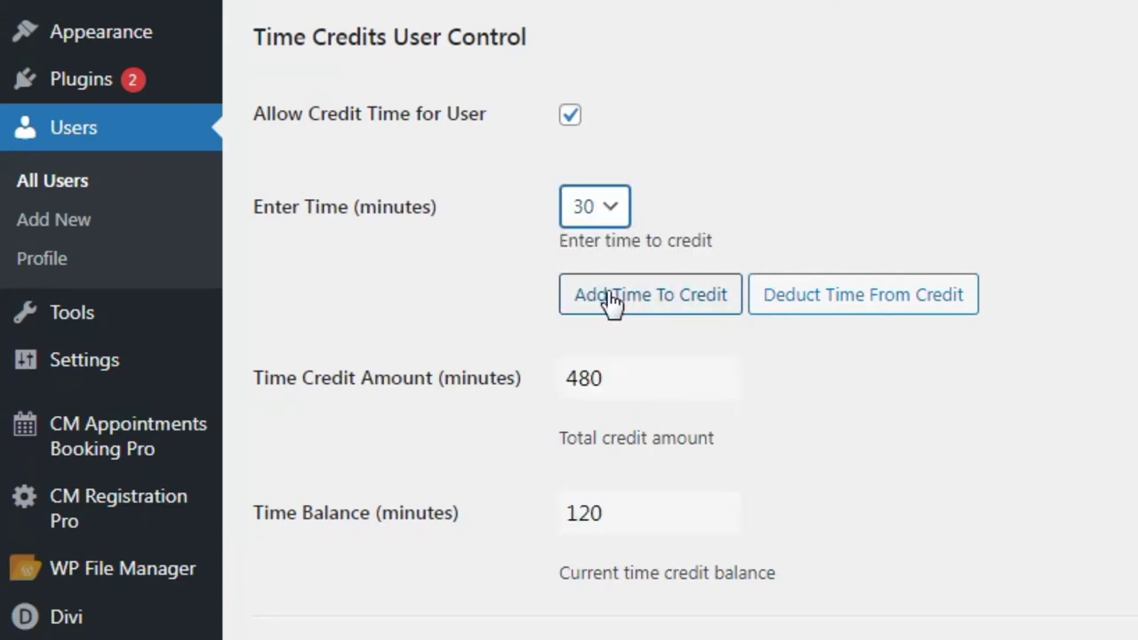
left_click(816, 307)
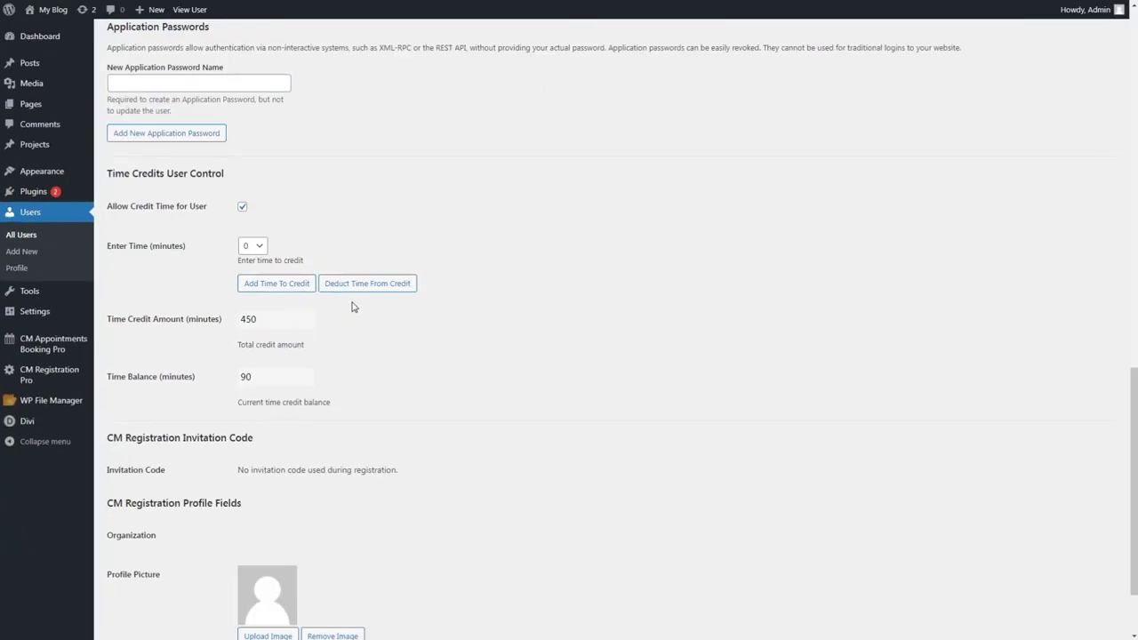
scroll(353, 307, "down", 2)
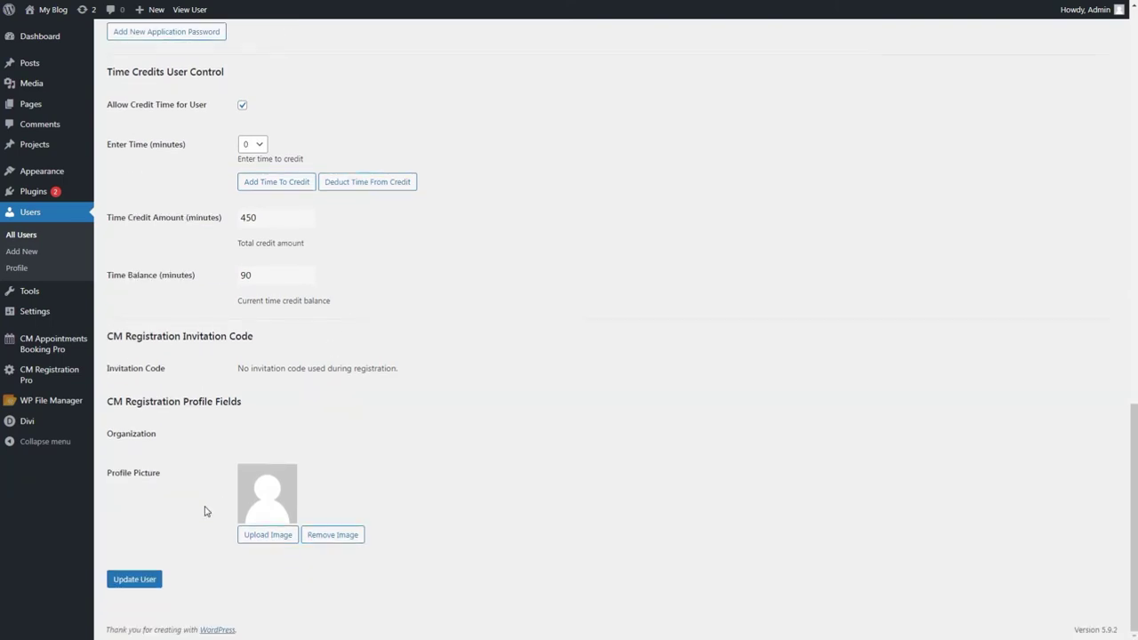
left_click(155, 583)
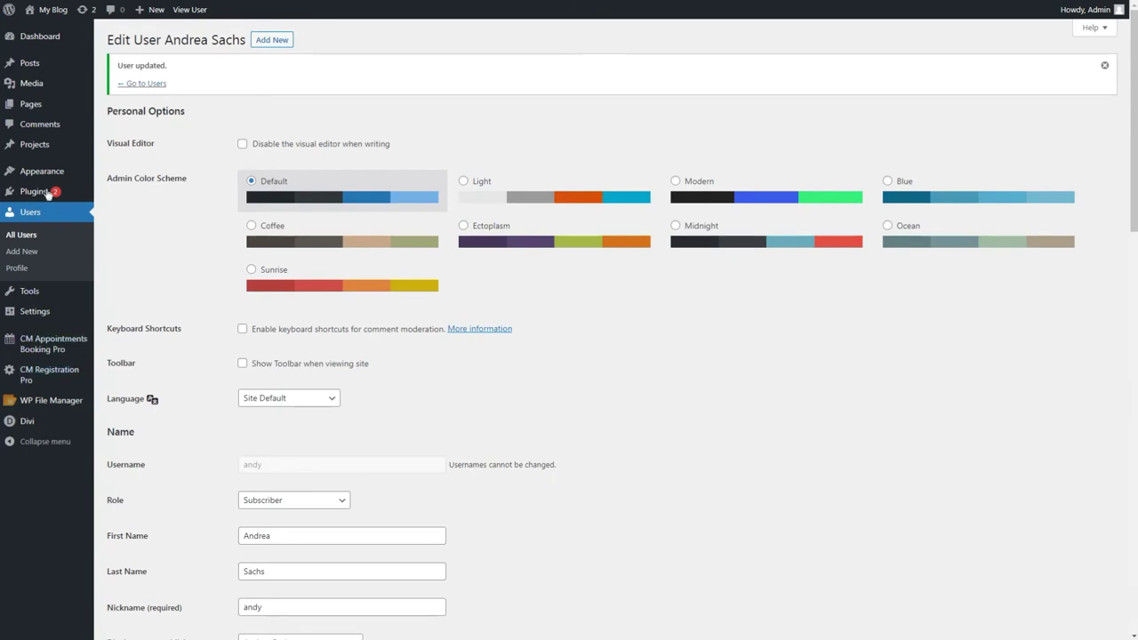
left_click(43, 108)
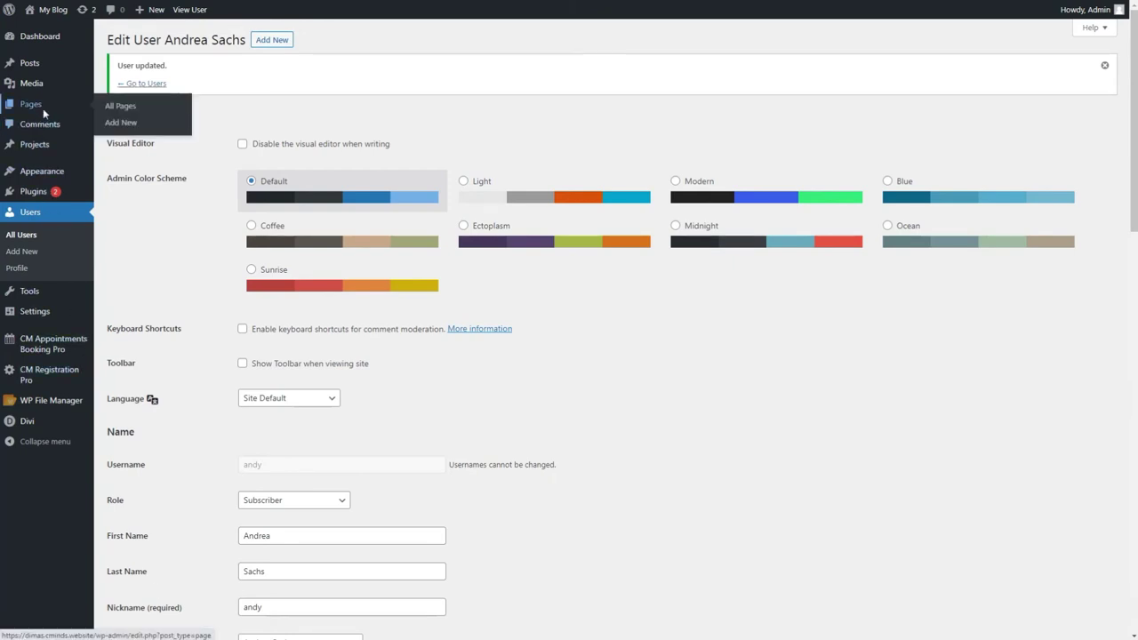
Step: Search site pages for 'user credit time', then go to Appearance > Menus
left_click(961, 60)
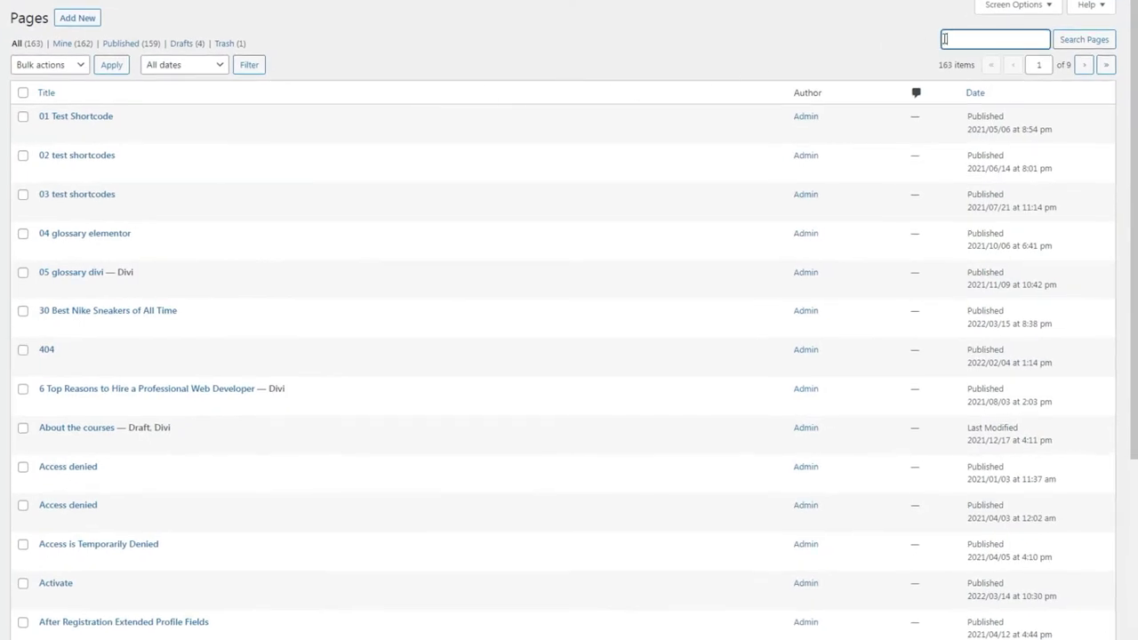
type("user credit time")
key("Return")
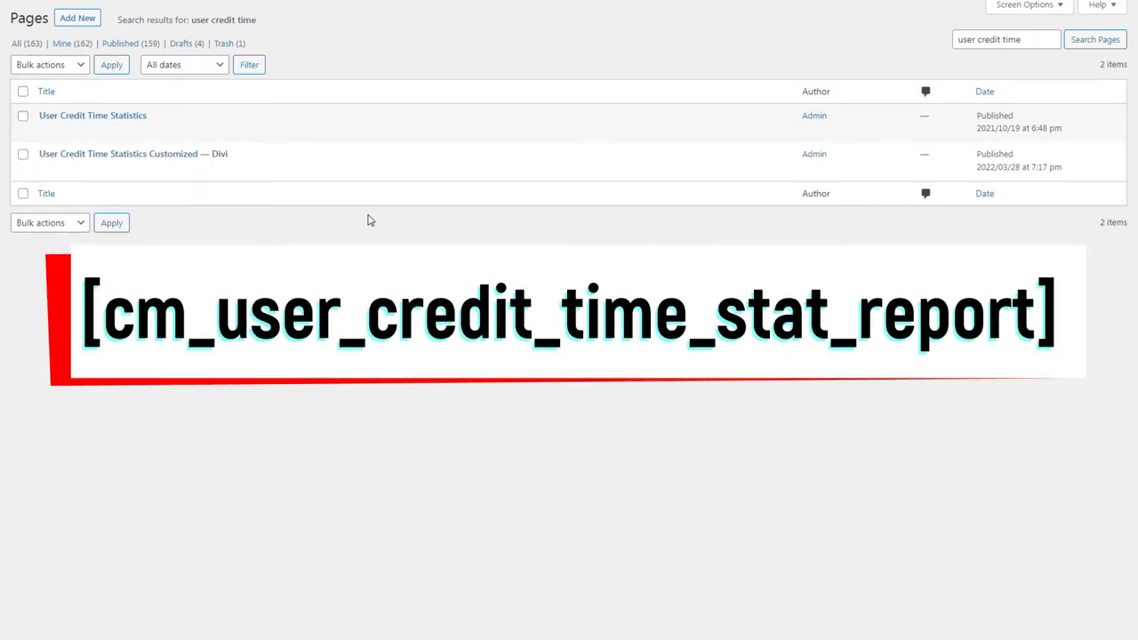
mouse_move(63, 213)
left_click(148, 267)
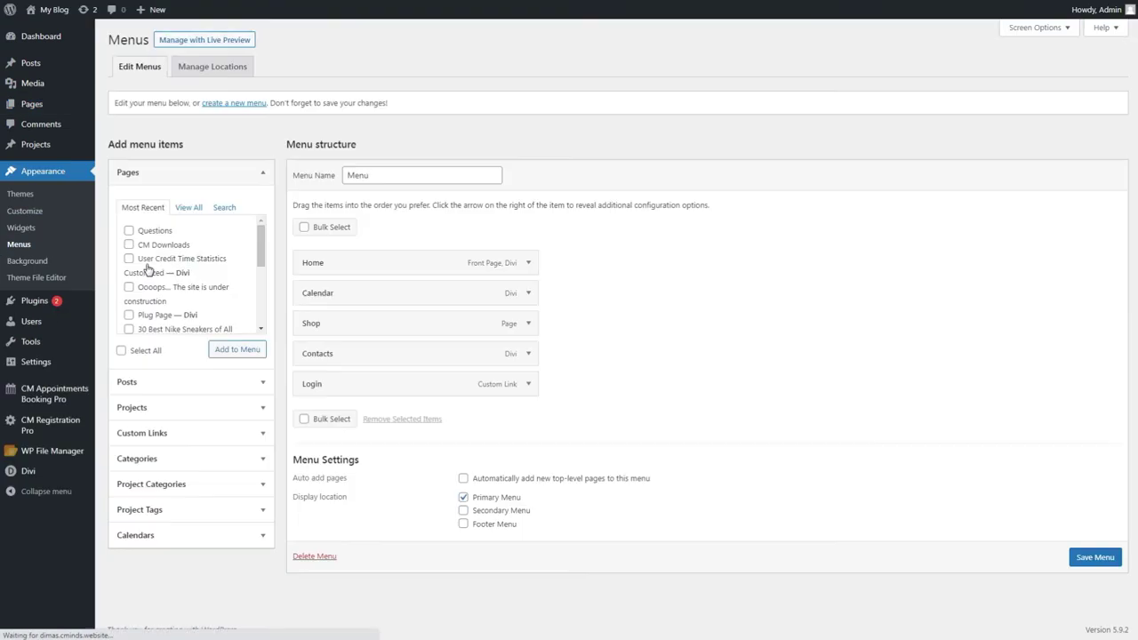
Step: Add the User Credit Time Statistics Customized page as 'User Dashboard' after Calendar and save the menu
left_click(224, 207)
type("user credit time statistics customized")
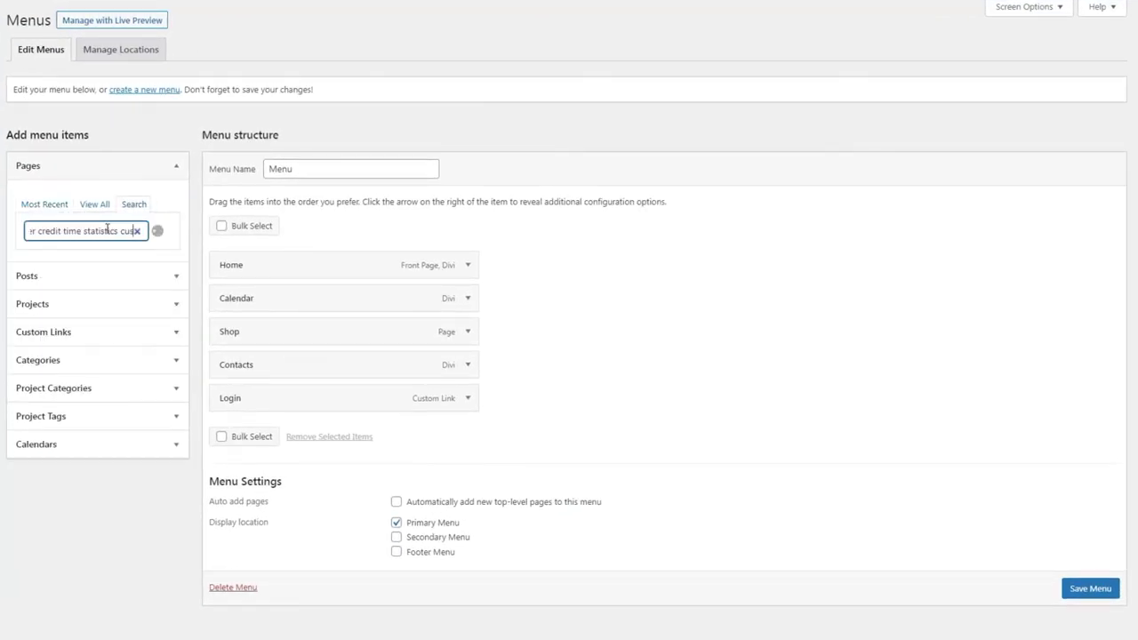
left_click(29, 258)
left_click(125, 307)
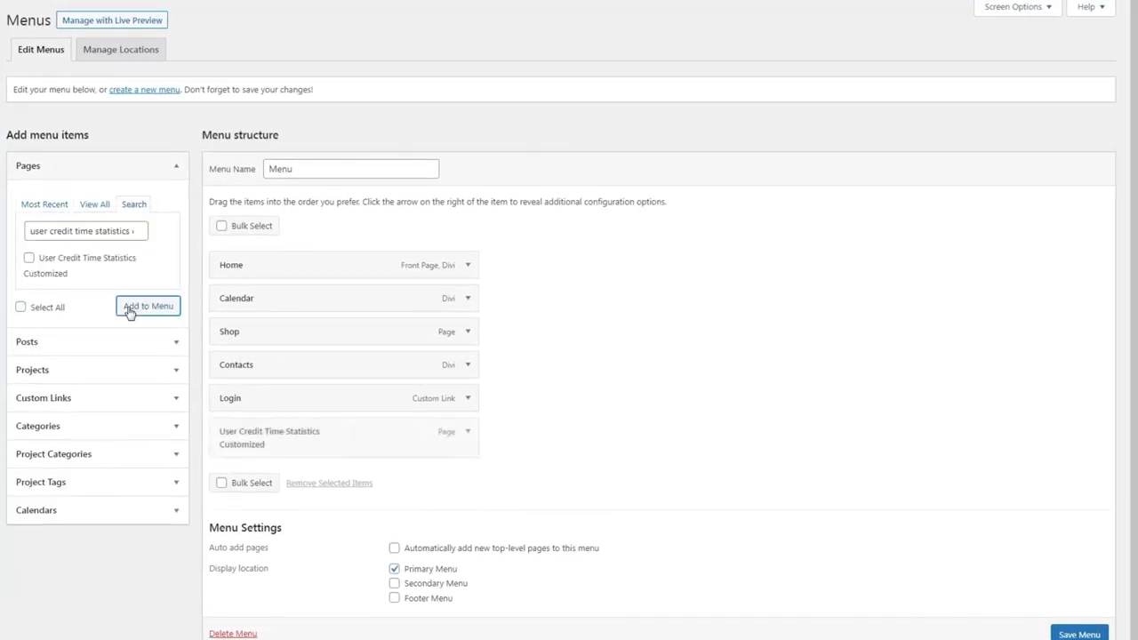
left_click(466, 433)
type("Dashboard")
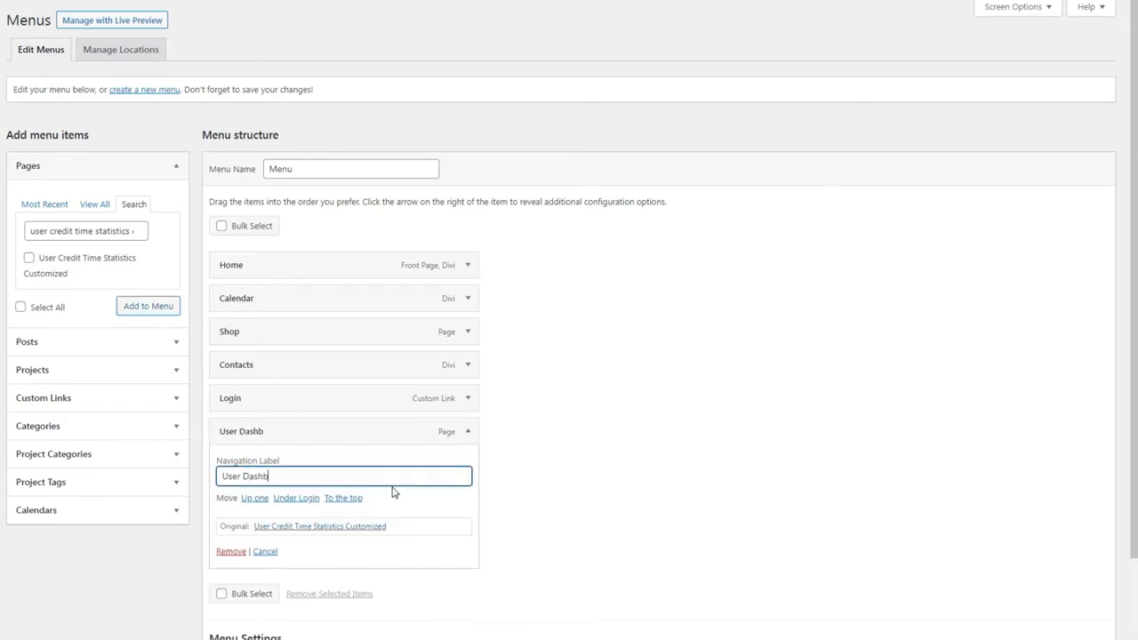
left_click(468, 431)
left_click_drag(315, 421, 295, 338)
left_click(1080, 622)
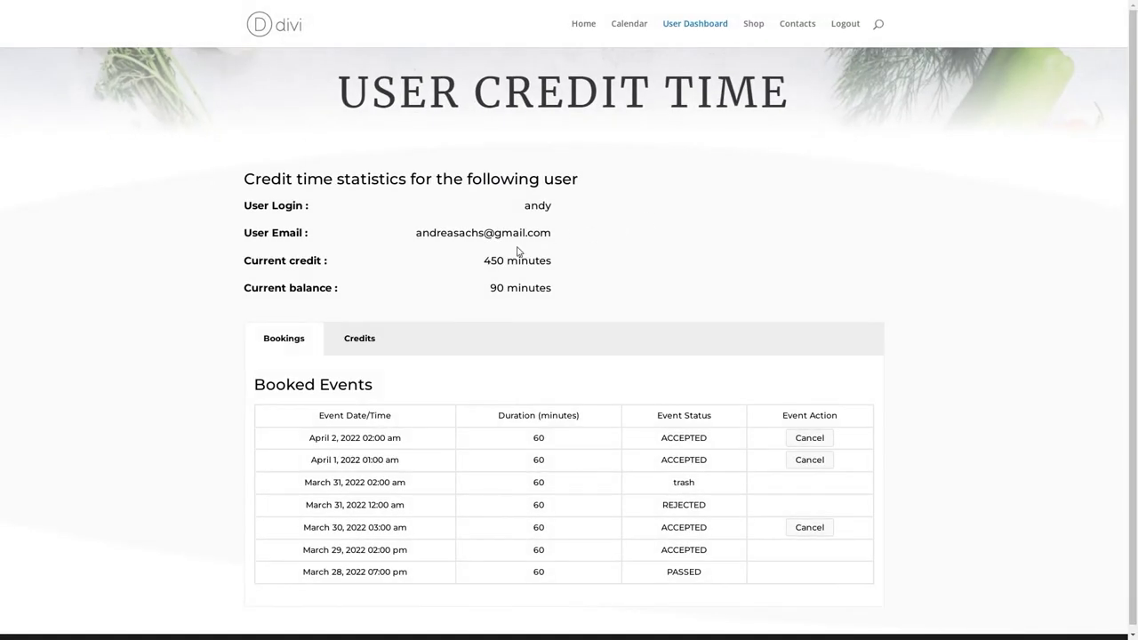
Step: Check the Credits log, then cancel the April 2, 2:00 am booking from Bookings
left_click(368, 338)
scroll(369, 338, "down", 2)
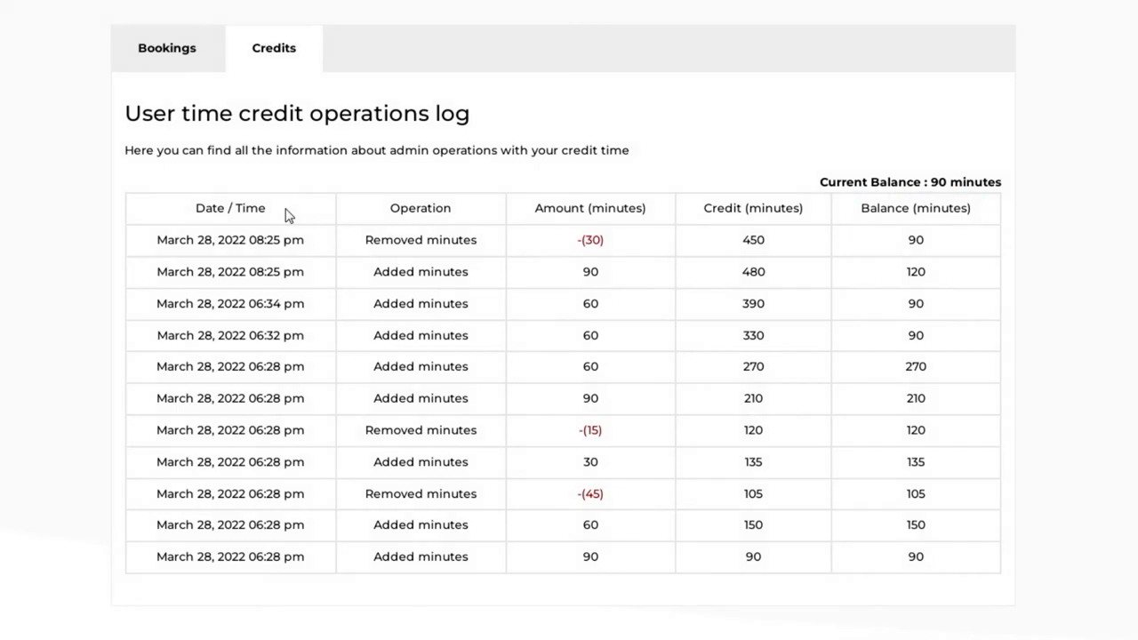
left_click(193, 52)
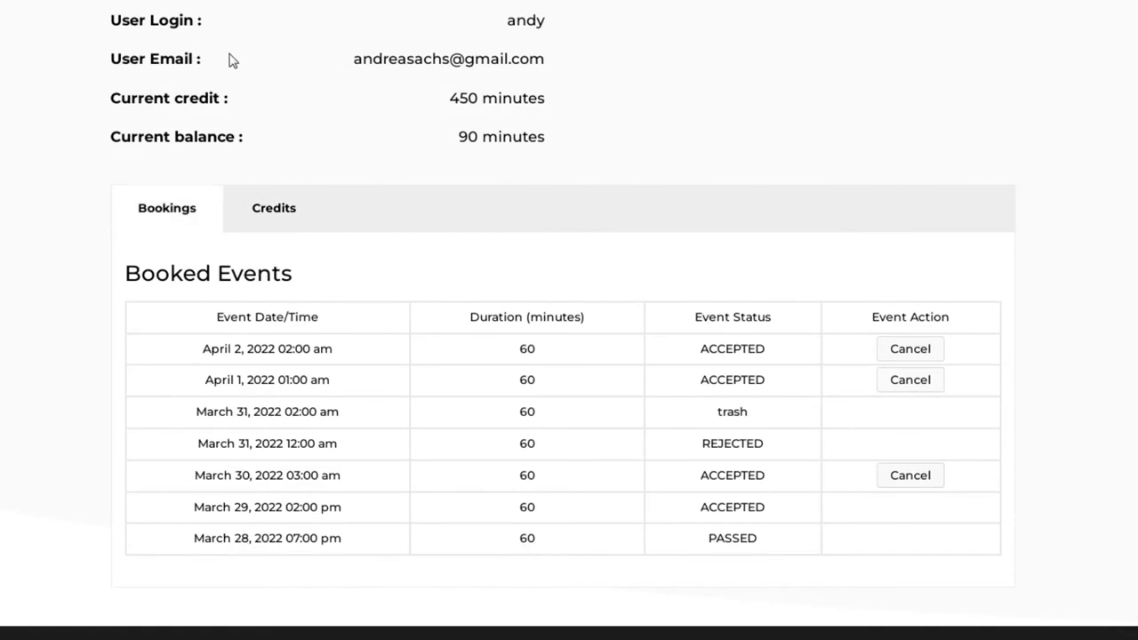
left_click(900, 356)
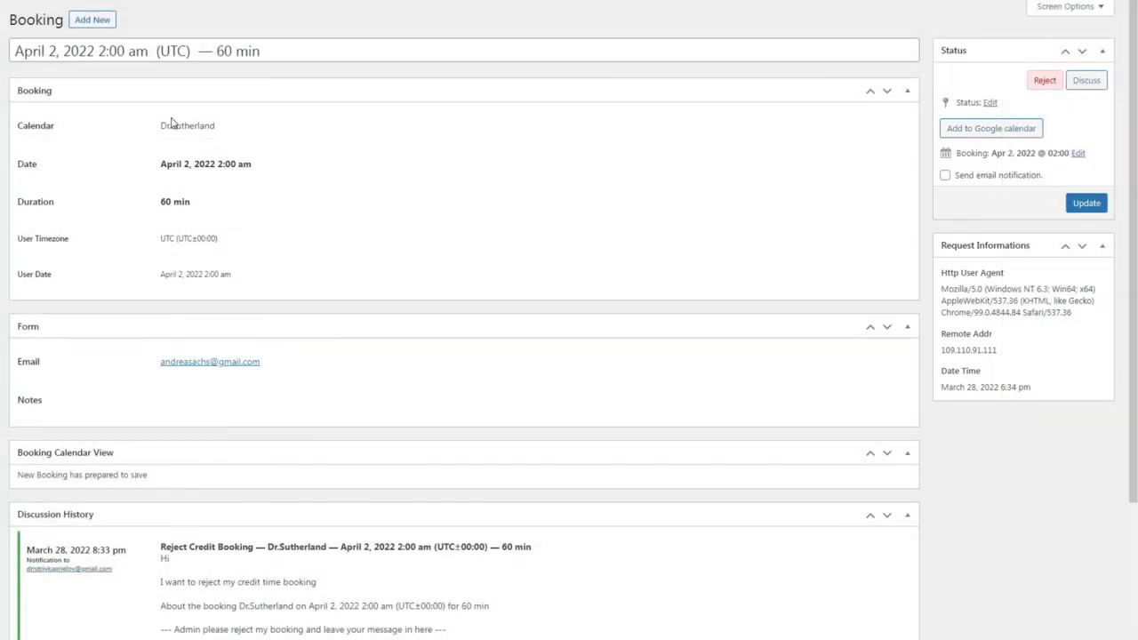
Step: Read the rejection request in Discussion History, then return to the admin Bookings list
scroll(419, 214, "down", 3)
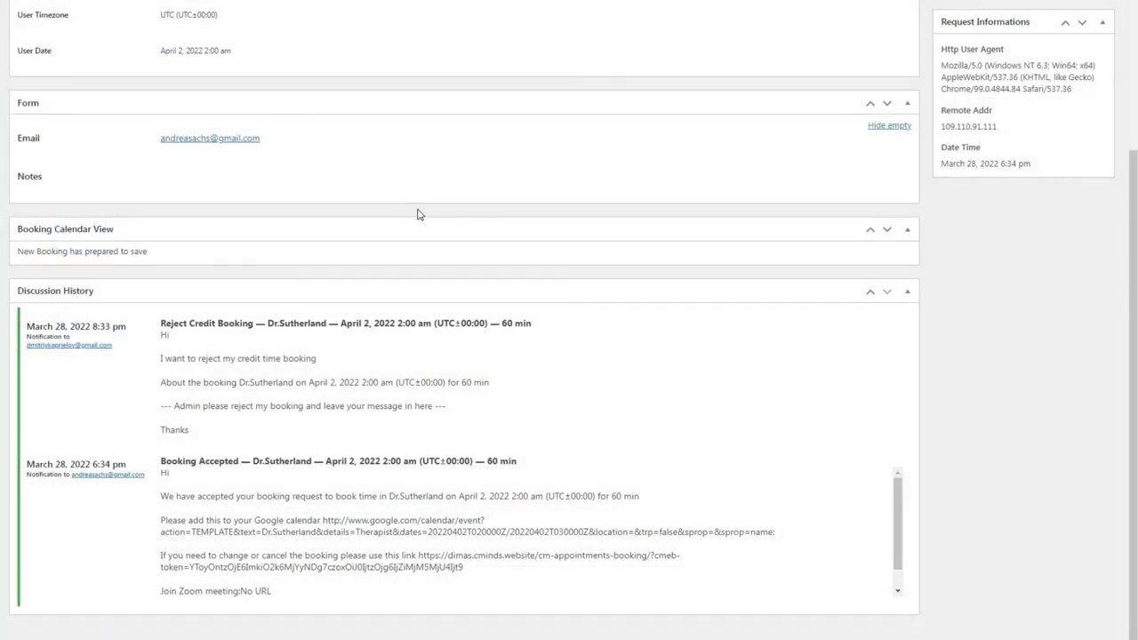
scroll(419, 214, "up", 3)
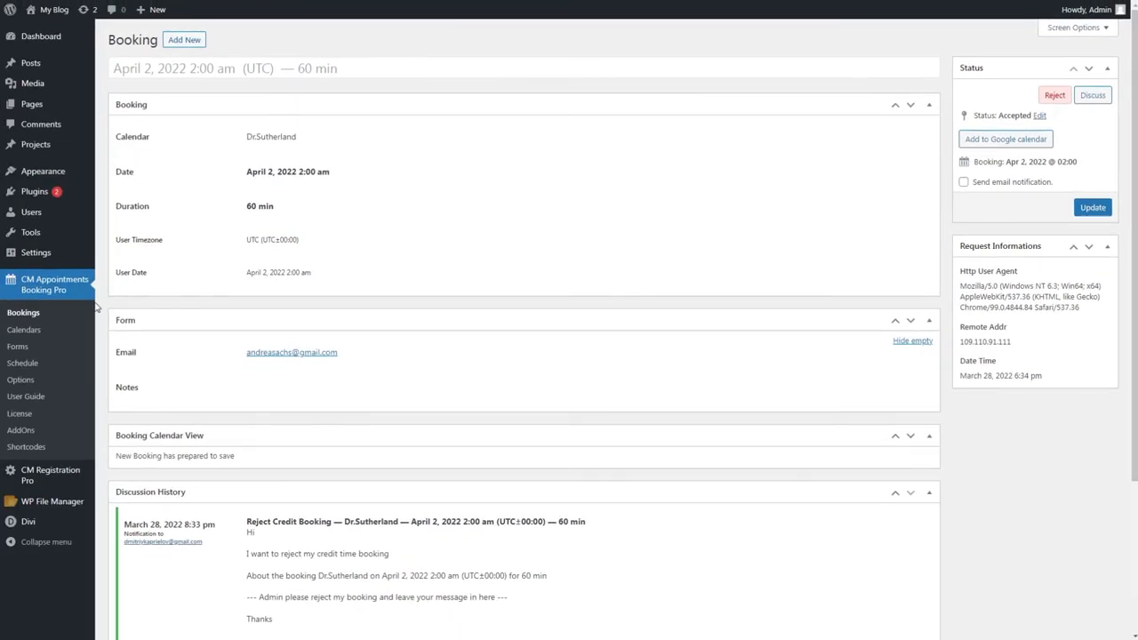
left_click(69, 313)
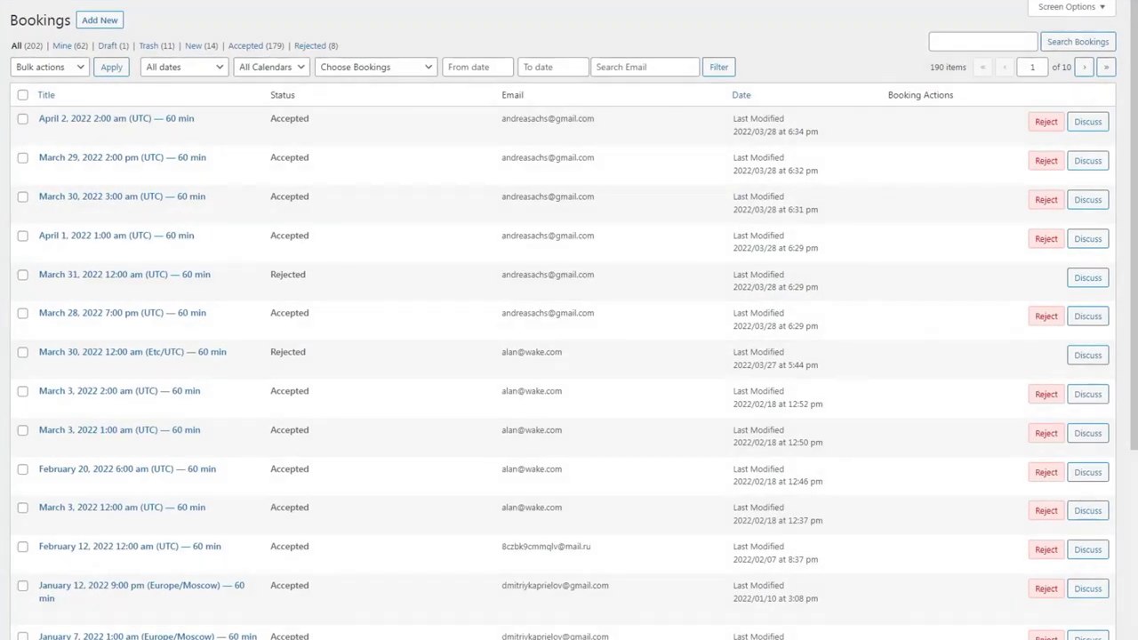
Step: Open Quick Edit on the April 2 booking and cancel without changing its status
left_click(89, 132)
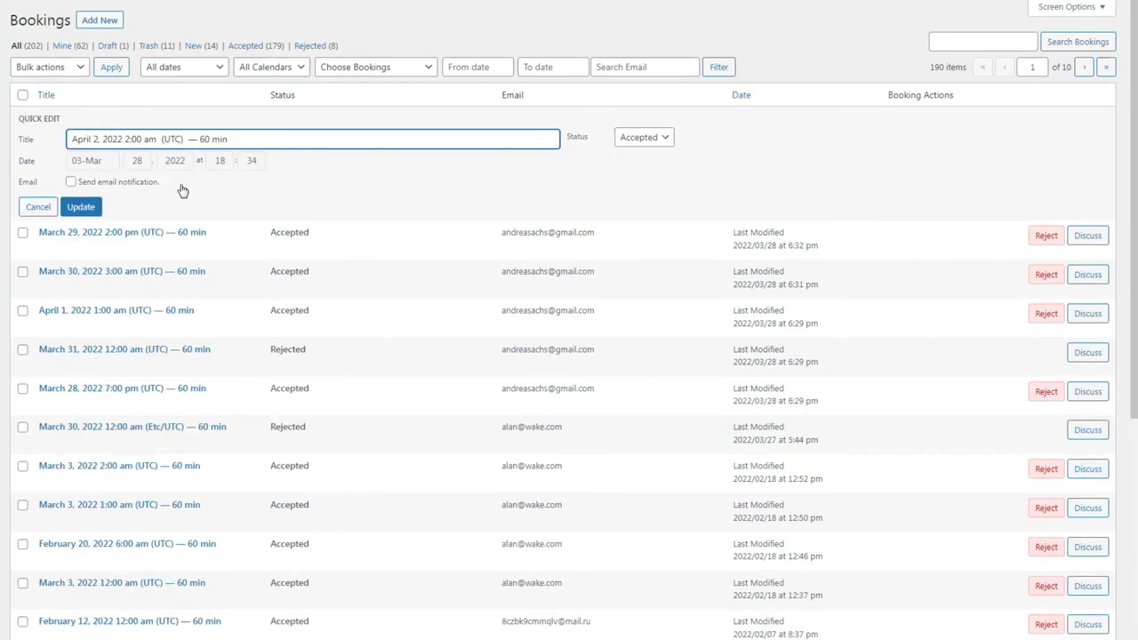
left_click(644, 137)
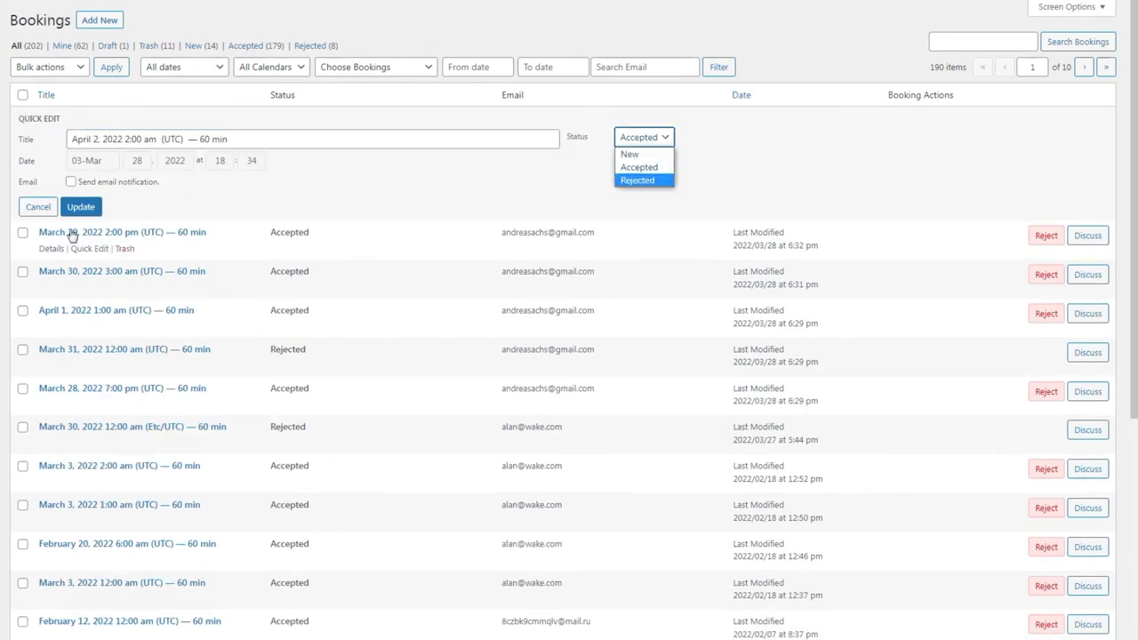
left_click(37, 211)
left_click(37, 210)
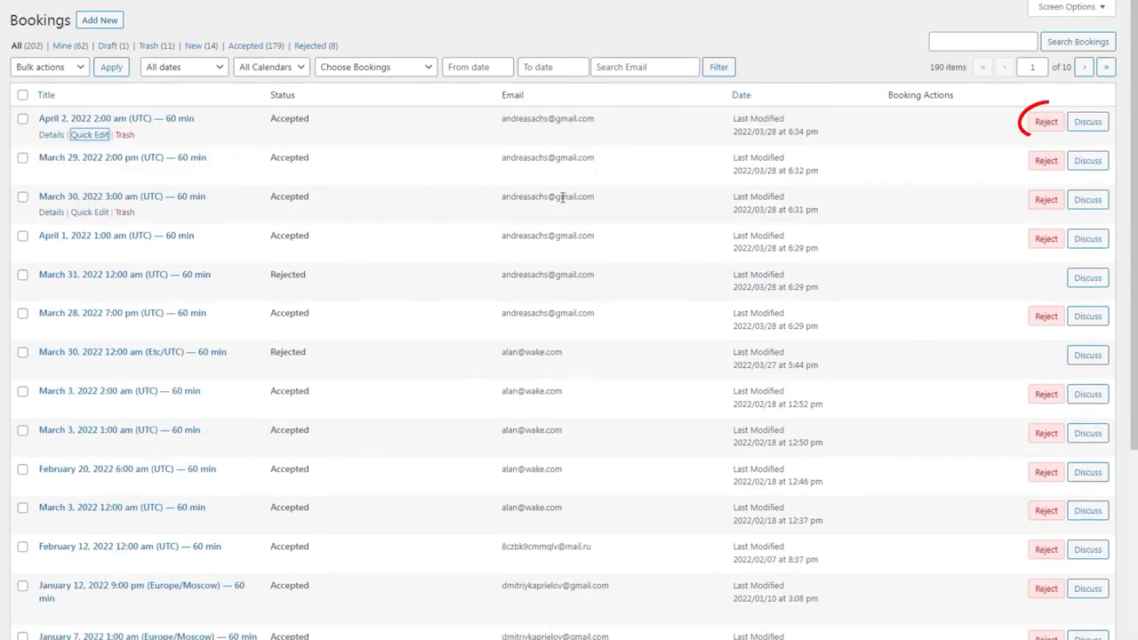
Step: Reject the April 2, 2:00 am booking, then reload the User Dashboard to show 150 minutes
left_click(1046, 123)
left_click(78, 228)
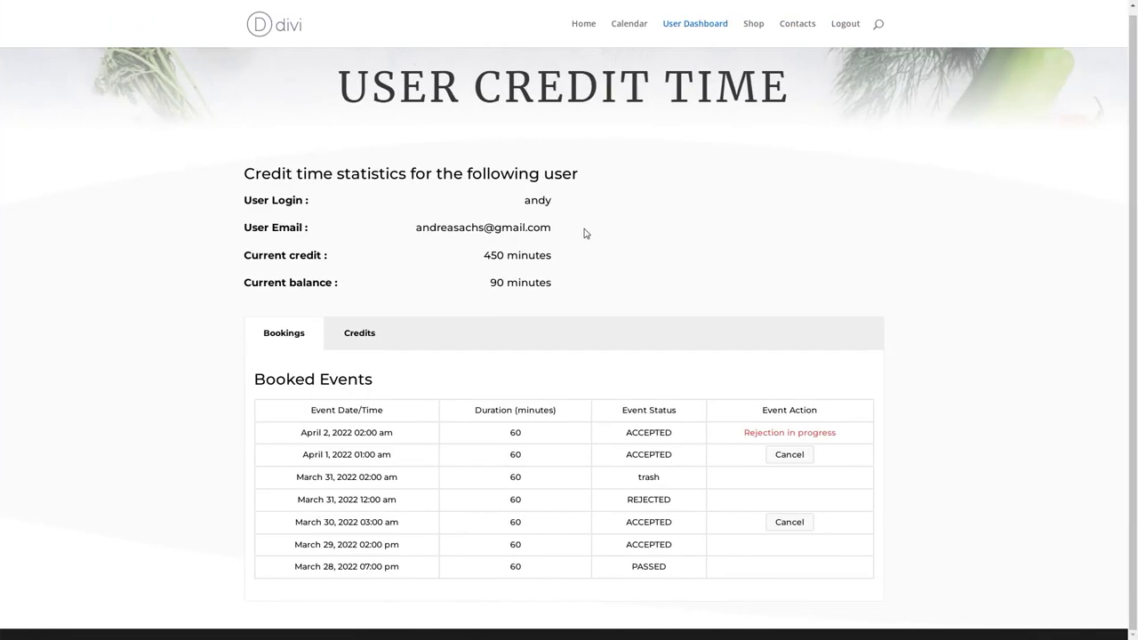
right_click(586, 233)
left_click(628, 284)
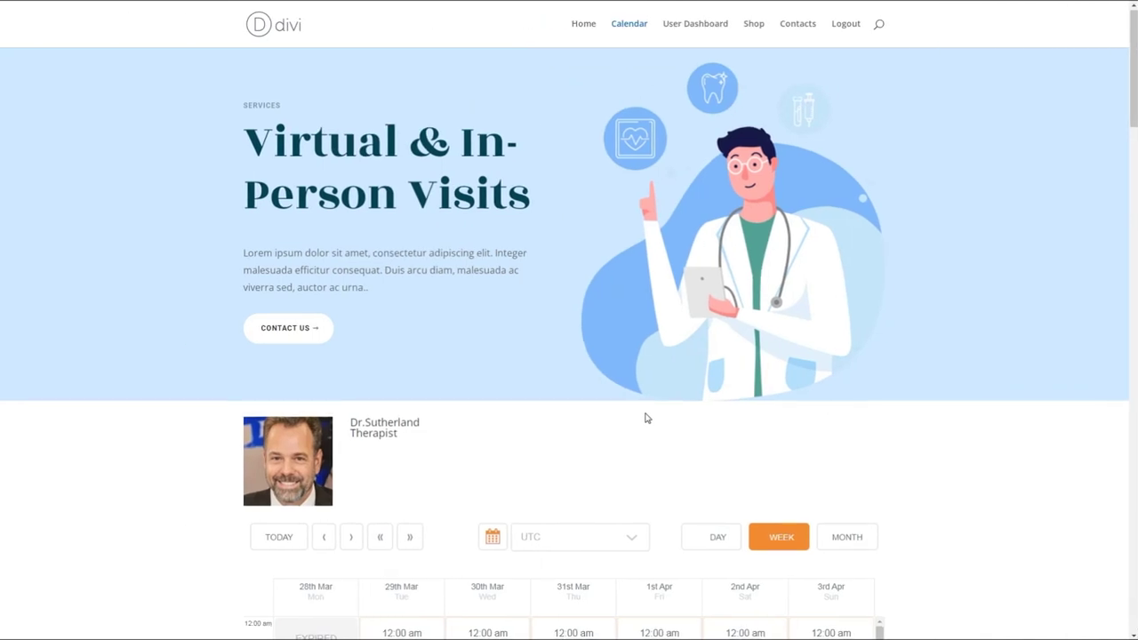
Step: Submit a 60-minute booking for the 3rd Apr 2:00 am slot and dismiss the confirmation
scroll(647, 418, "down", 3)
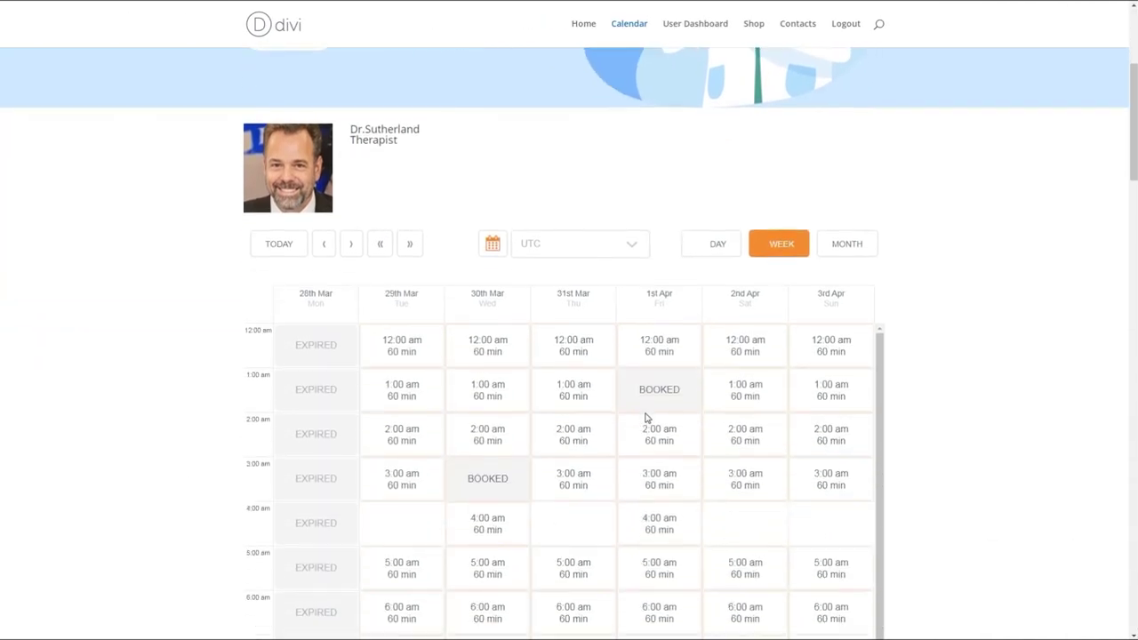
scroll(647, 418, "down", 1)
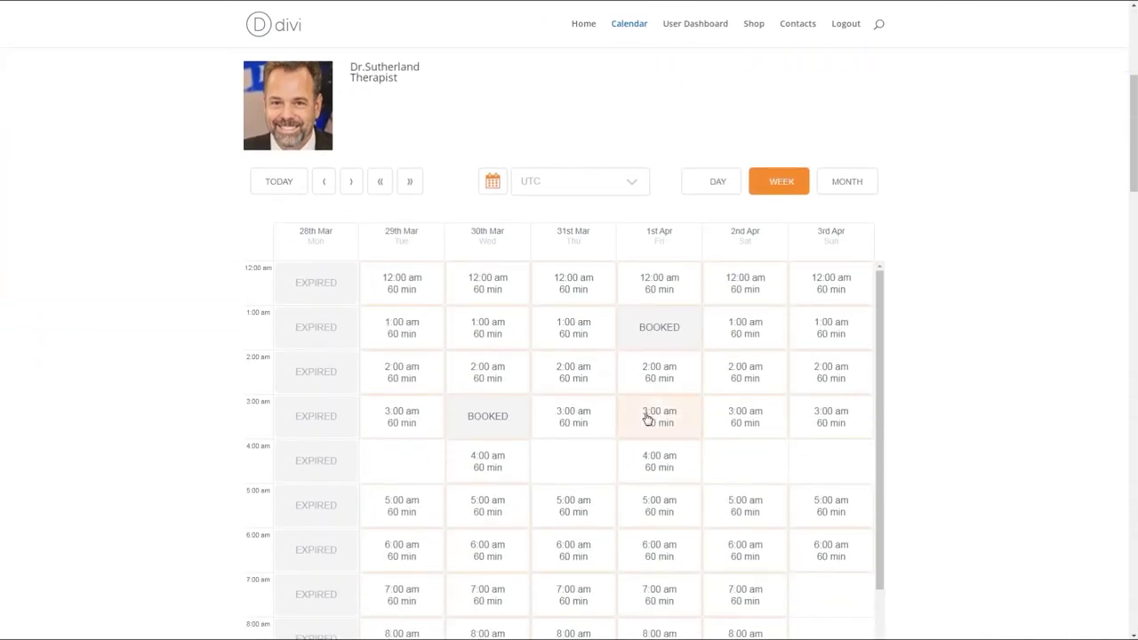
left_click(829, 376)
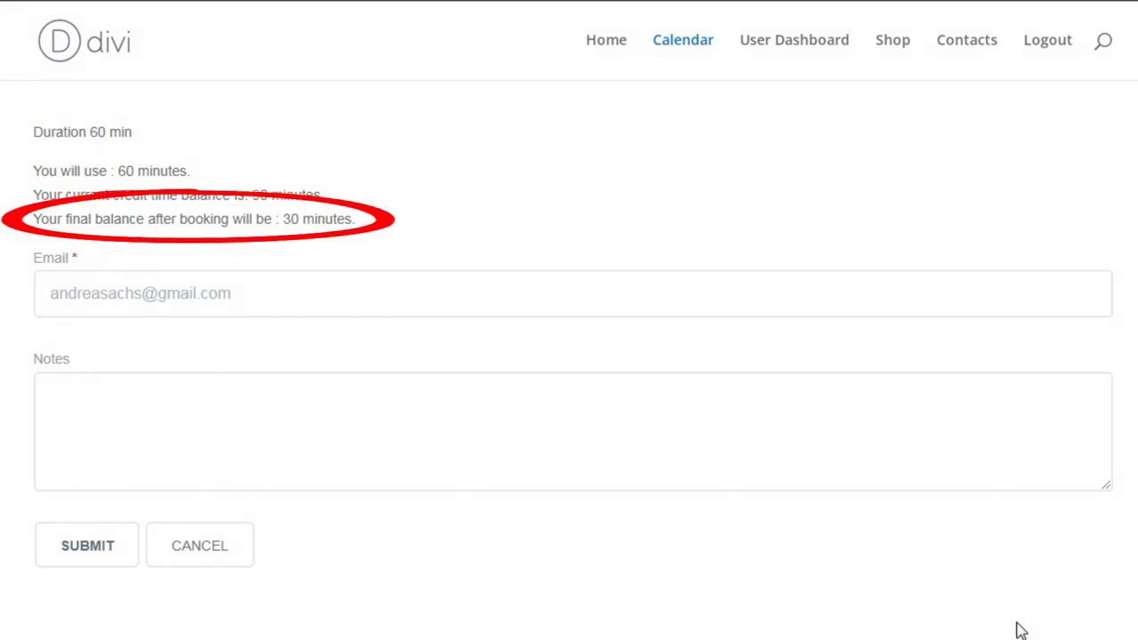
left_click(111, 547)
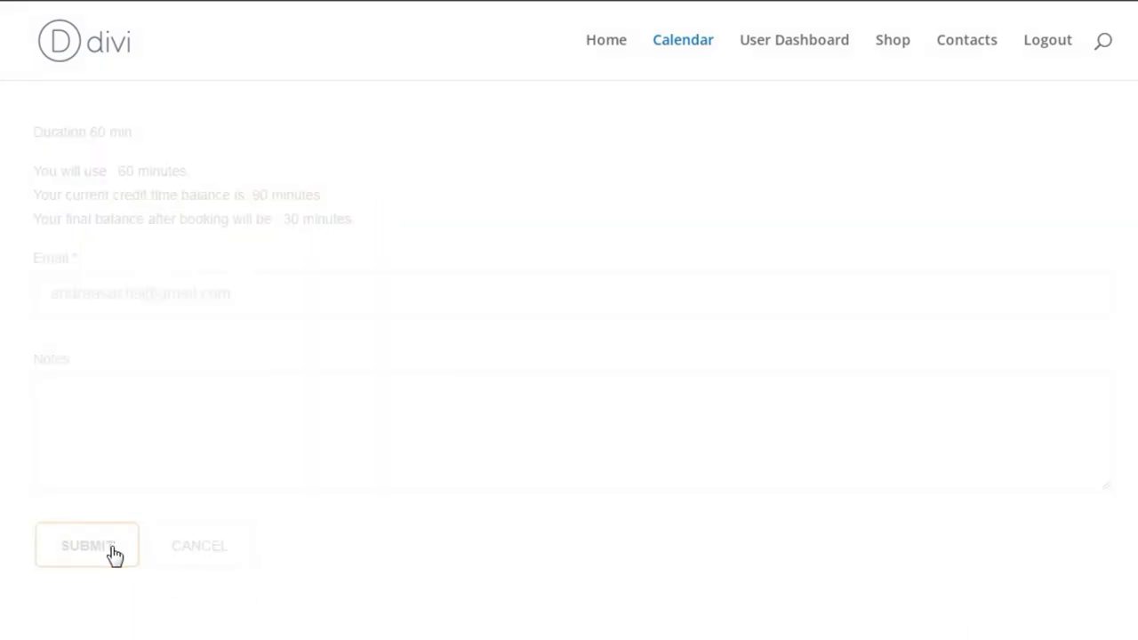
left_click(562, 190)
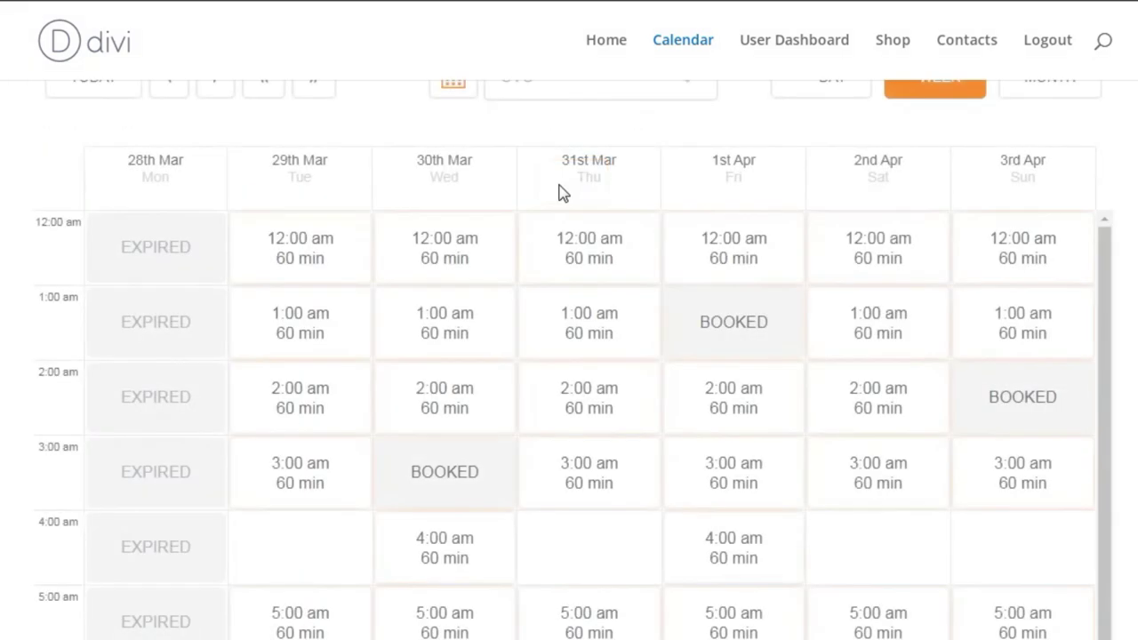
left_click(979, 481)
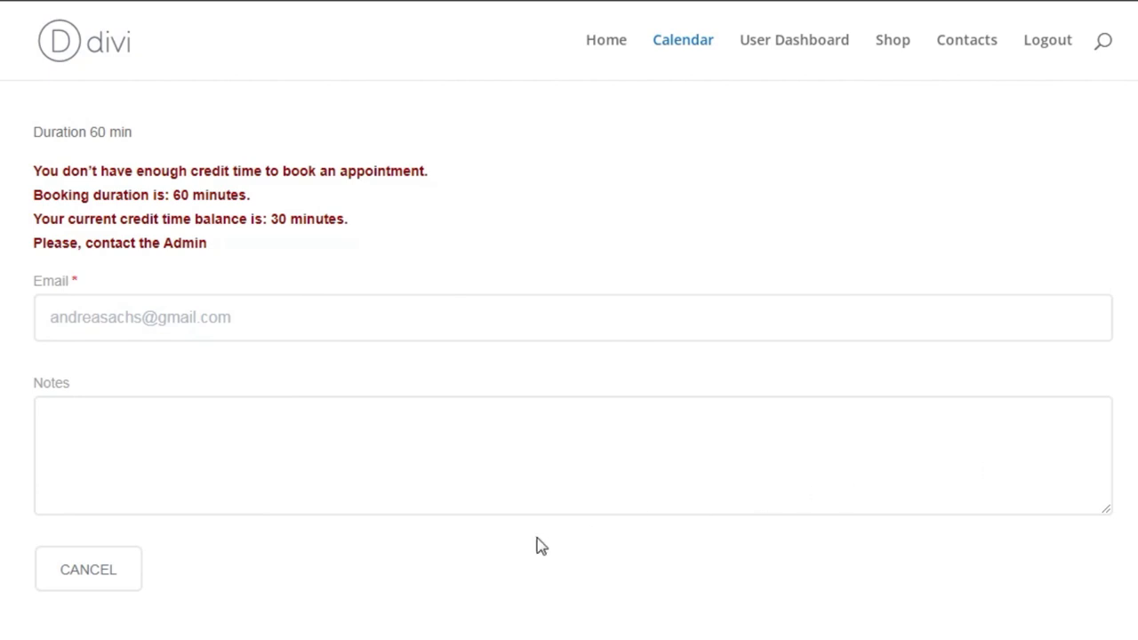
left_click(131, 579)
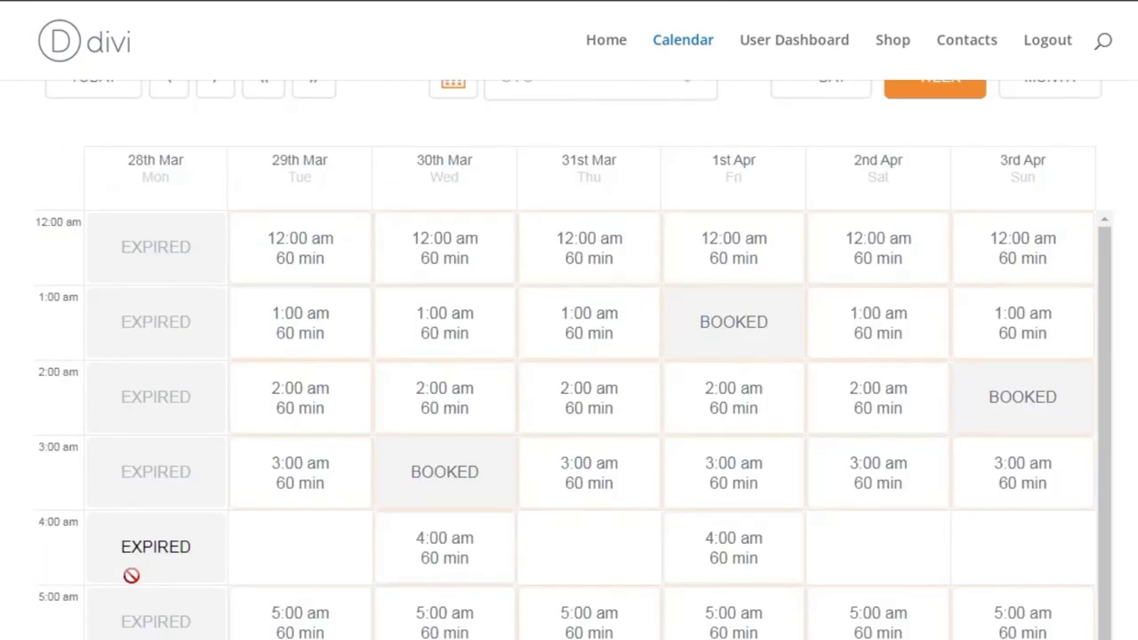